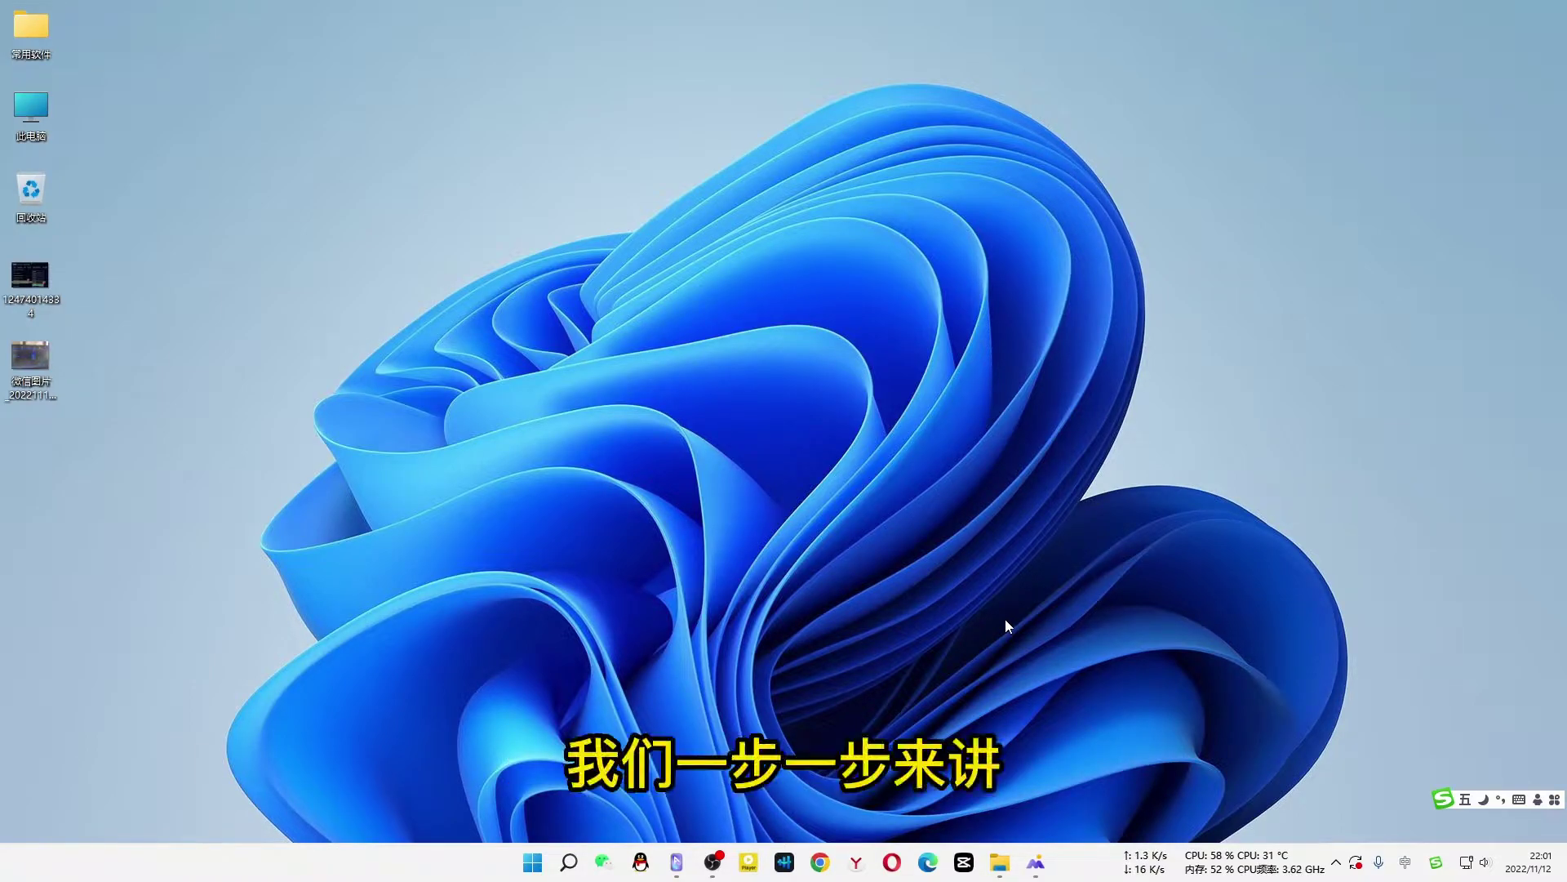
- View the two BIOS screenshots showing the Wake on LAN and power-restore settings, and close the image viewer
{"action": "left_click", "coordinate": [1035, 861]}
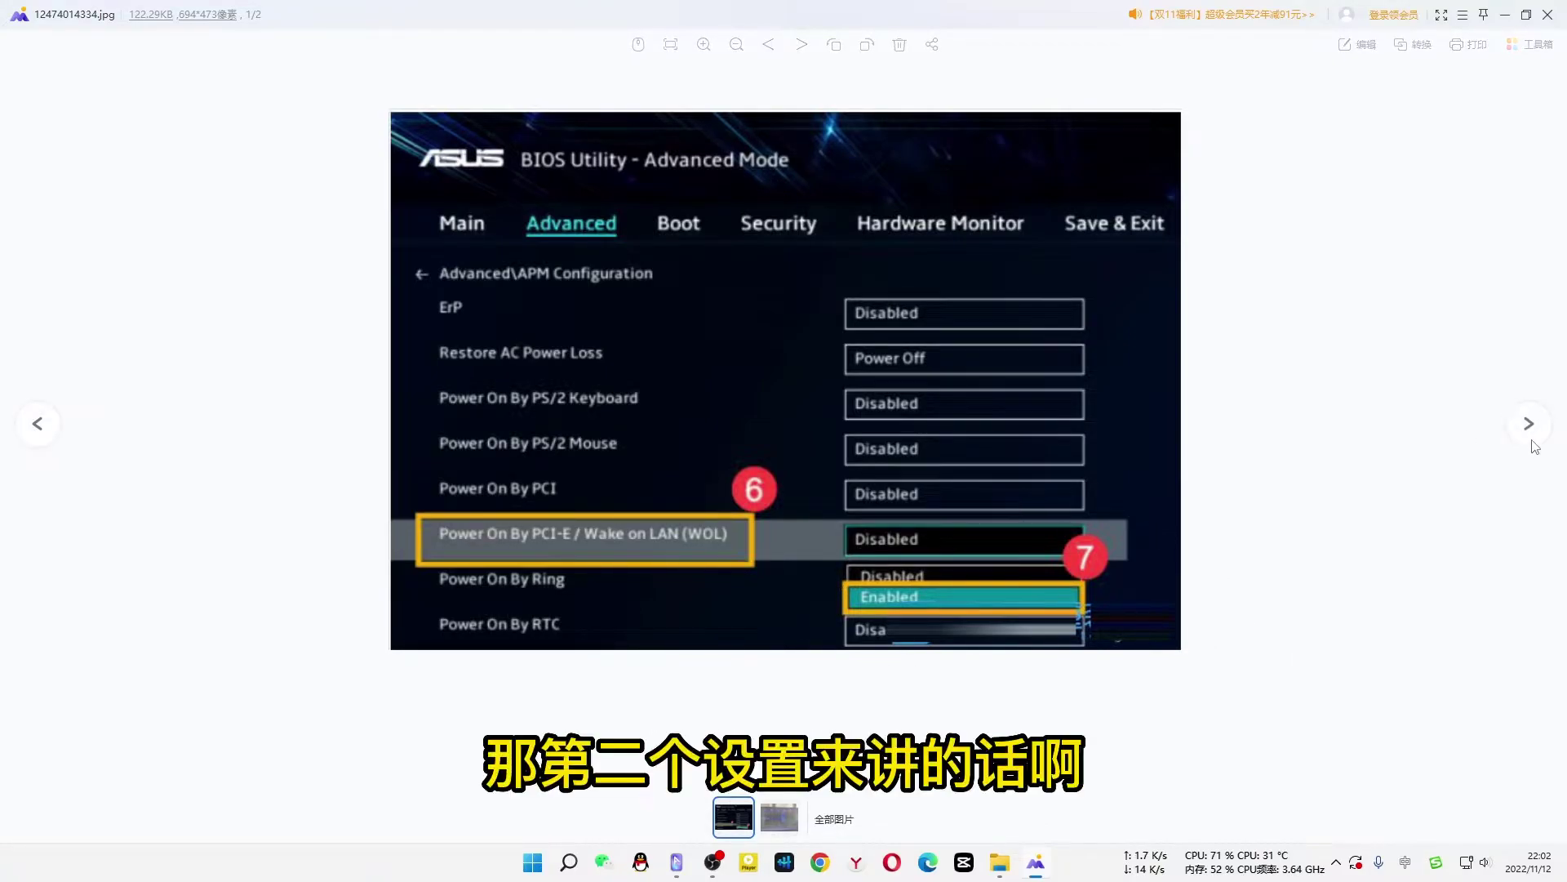
{"action": "left_click", "coordinate": [1530, 426]}
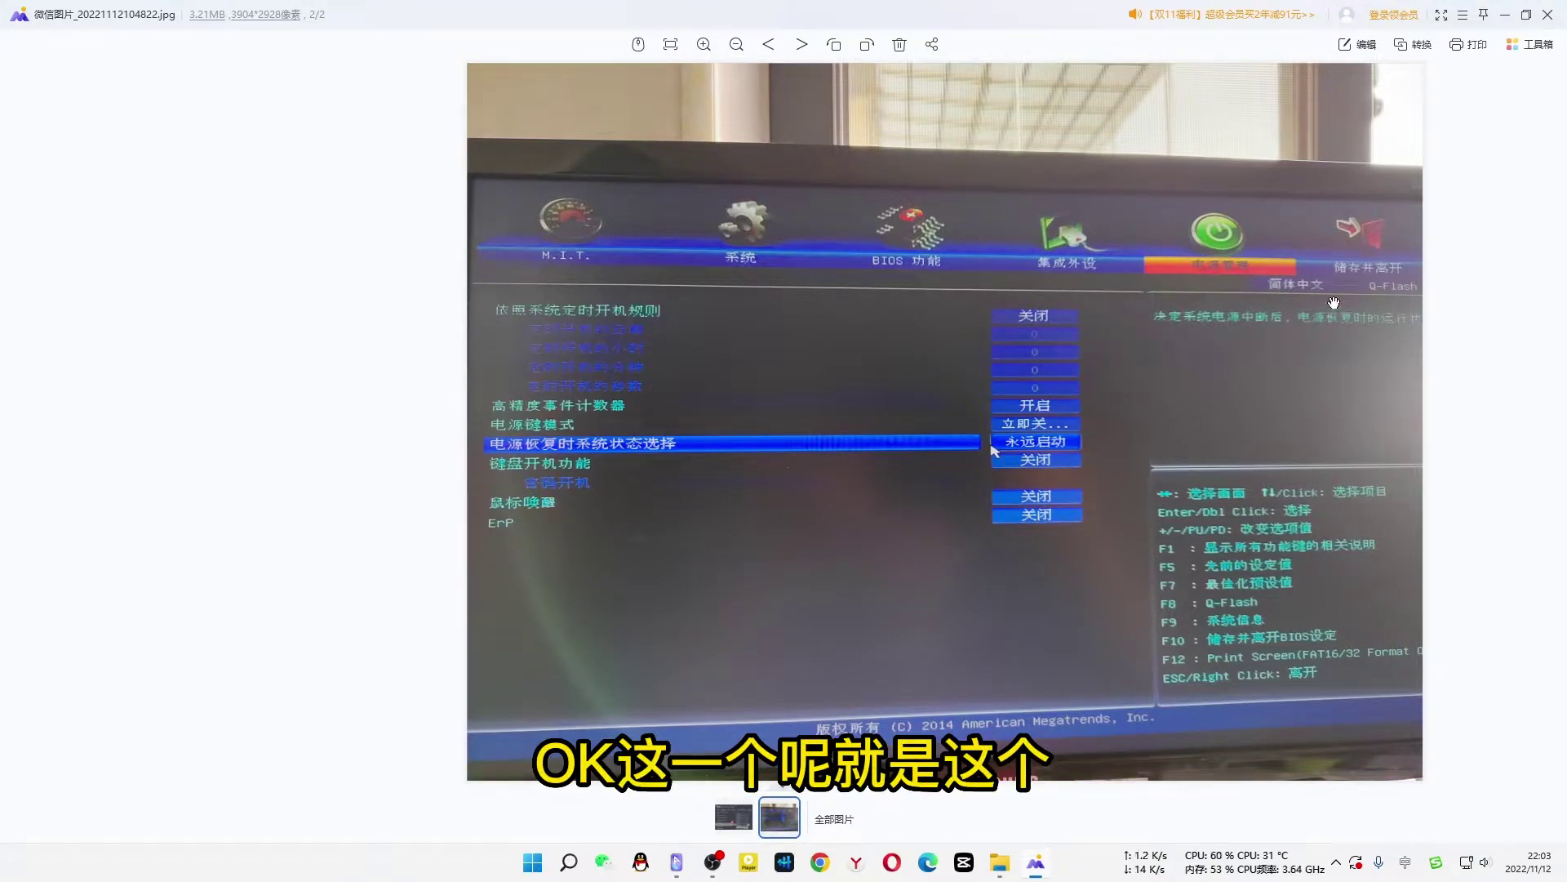
{"action": "left_click", "coordinate": [1549, 15]}
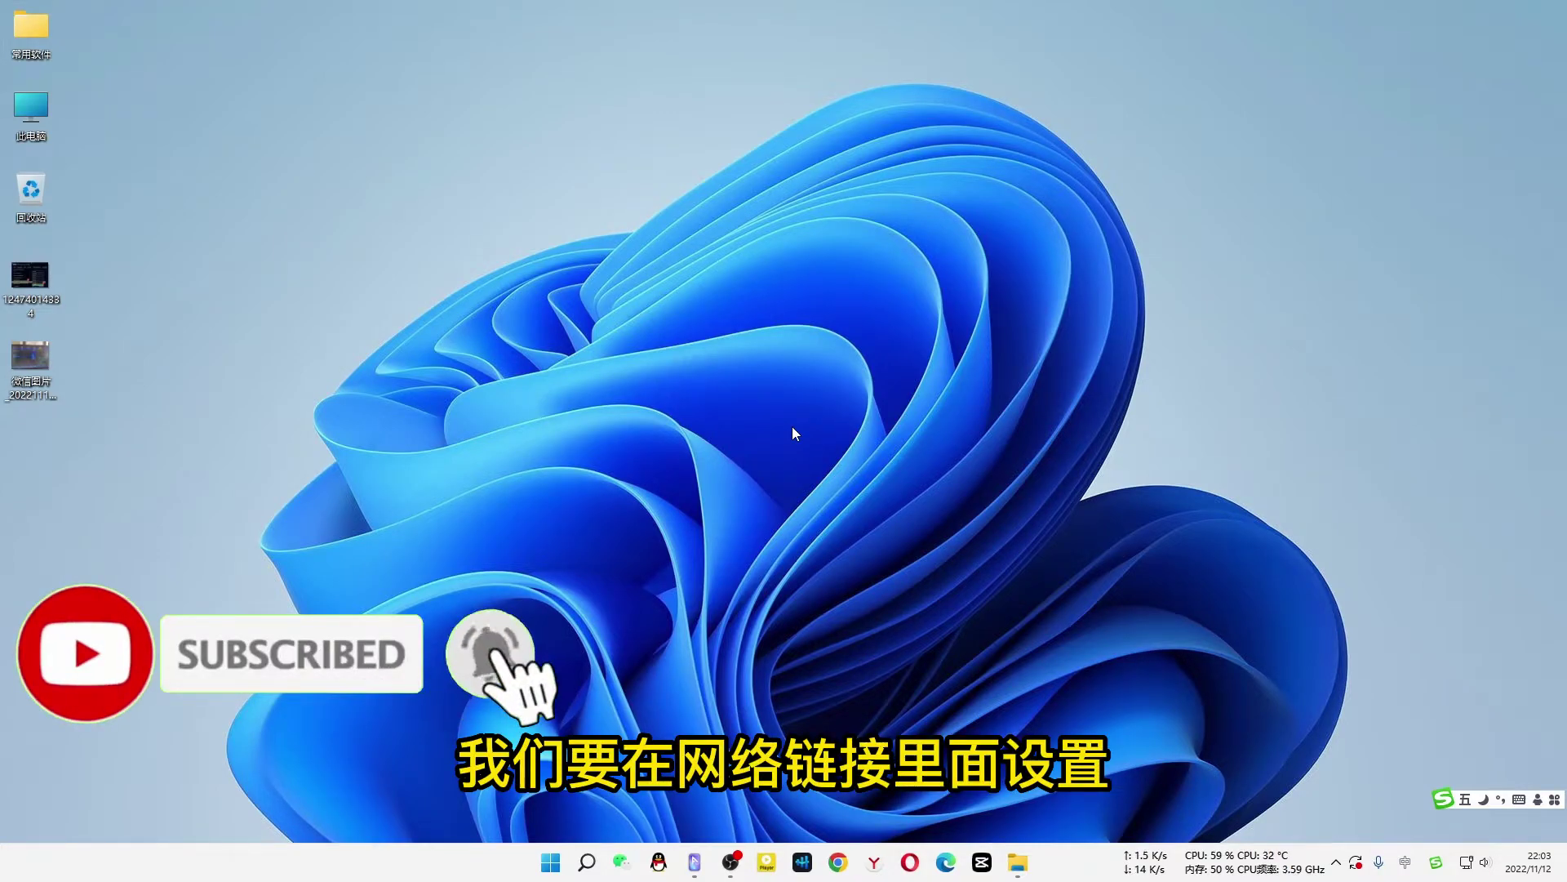
- Open the network connections and review the IPv4 addressing settings of the 以太网 connection without changing them
{"action": "right_click", "coordinate": [587, 867]}
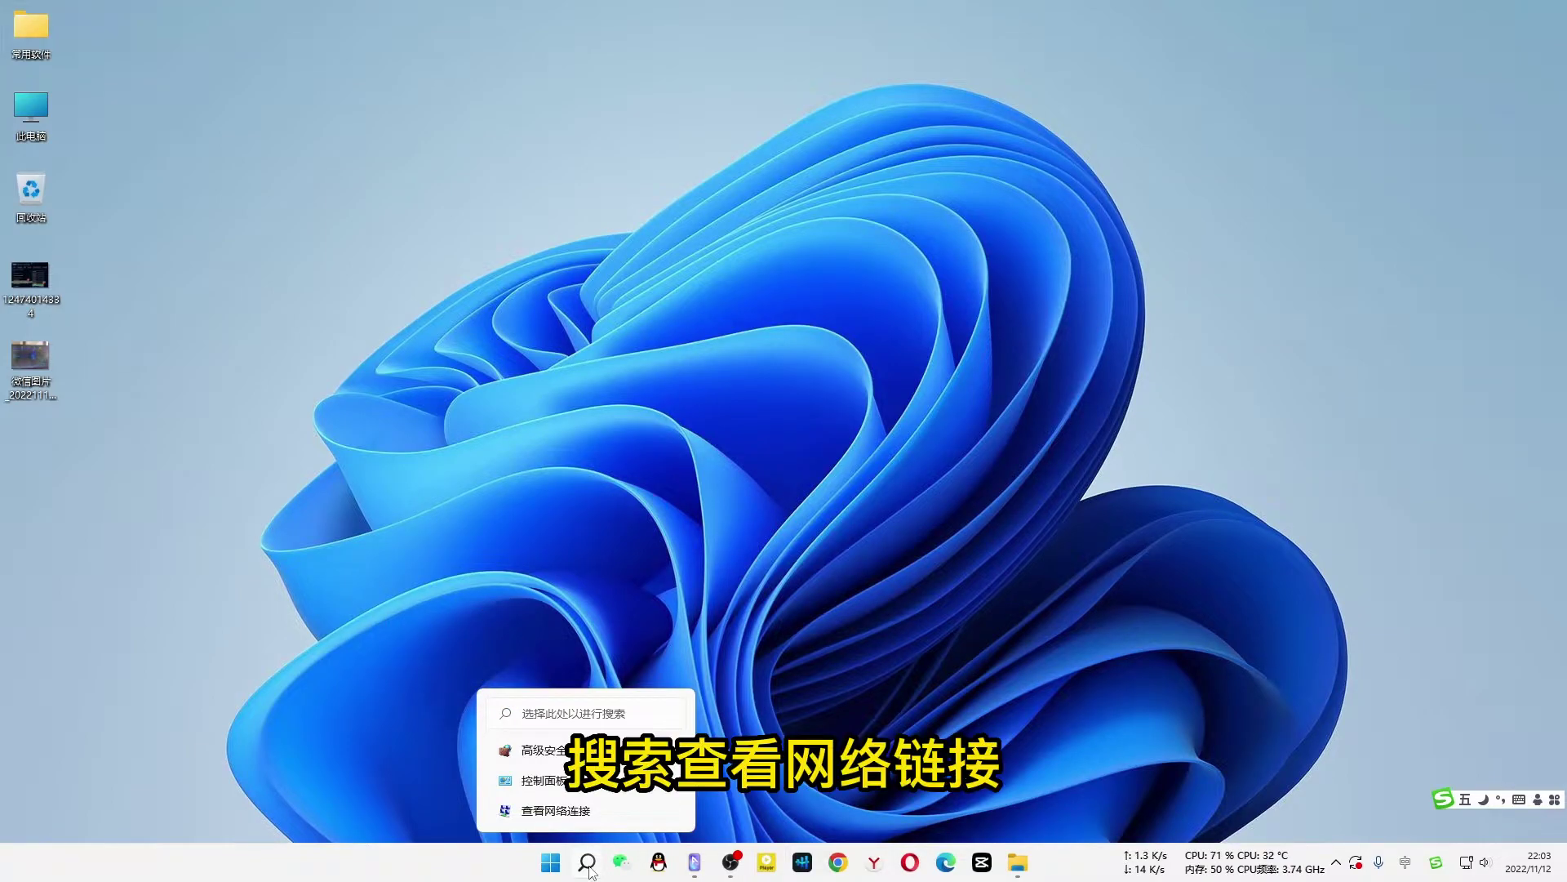
{"action": "left_click", "coordinate": [574, 815]}
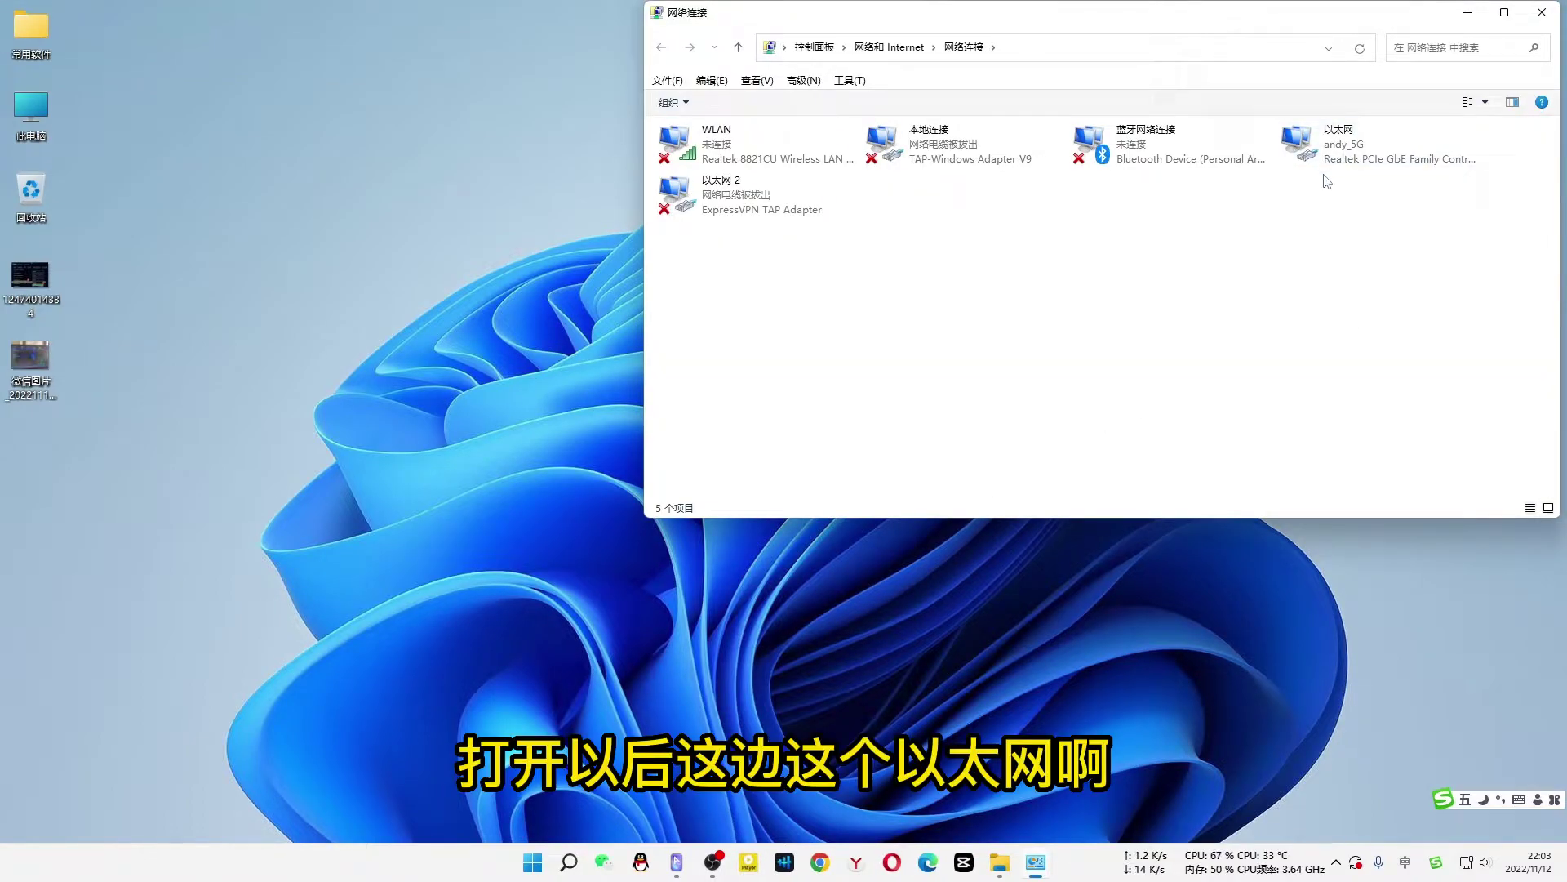
{"action": "right_click", "coordinate": [1304, 145]}
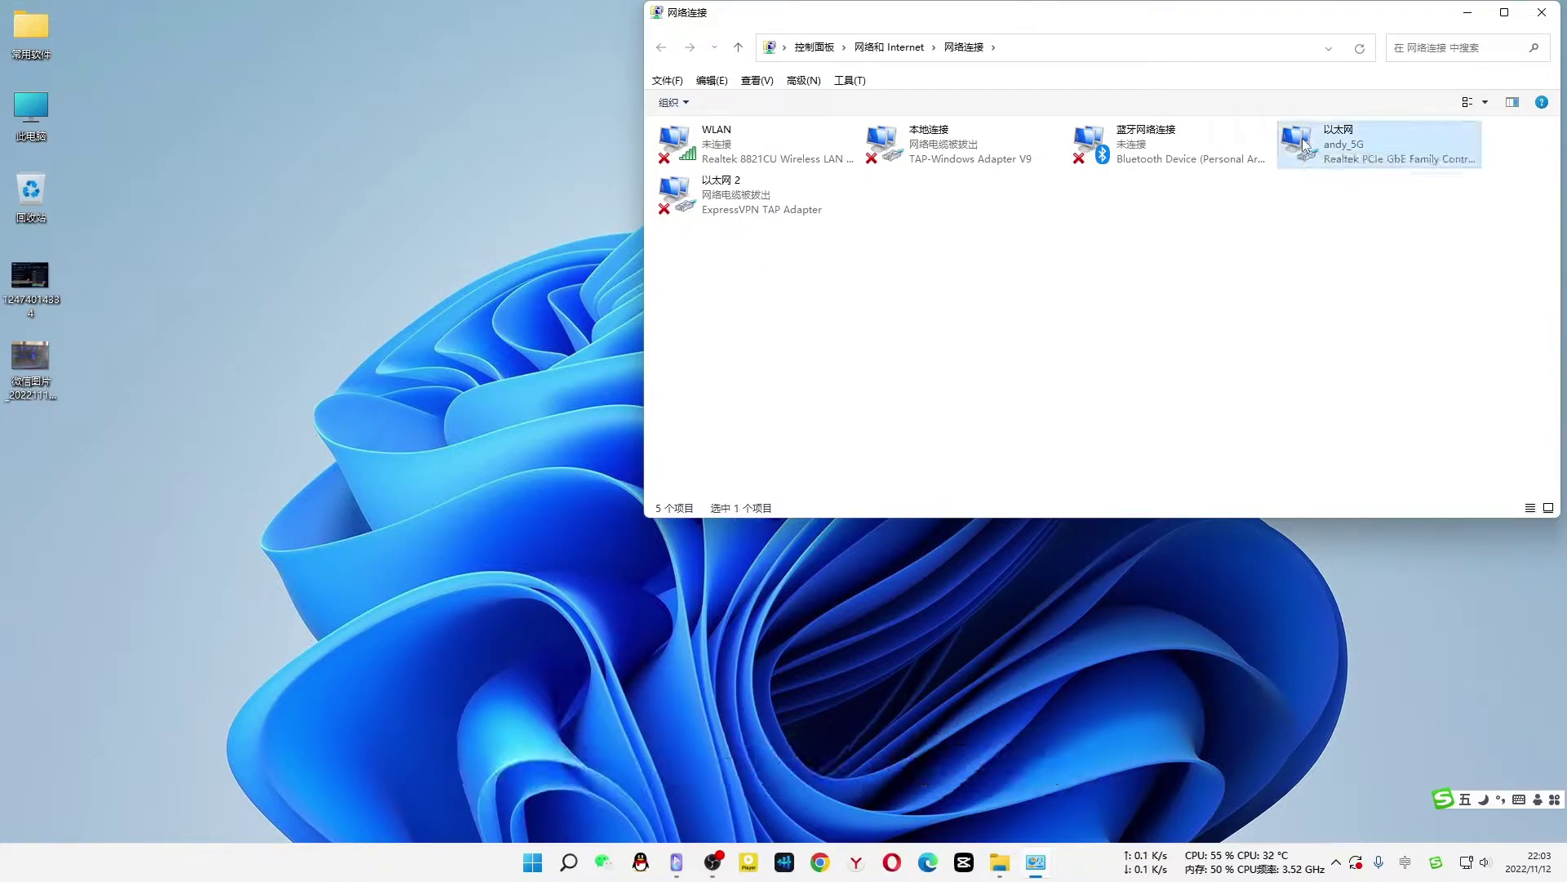
{"action": "left_click", "coordinate": [1346, 299]}
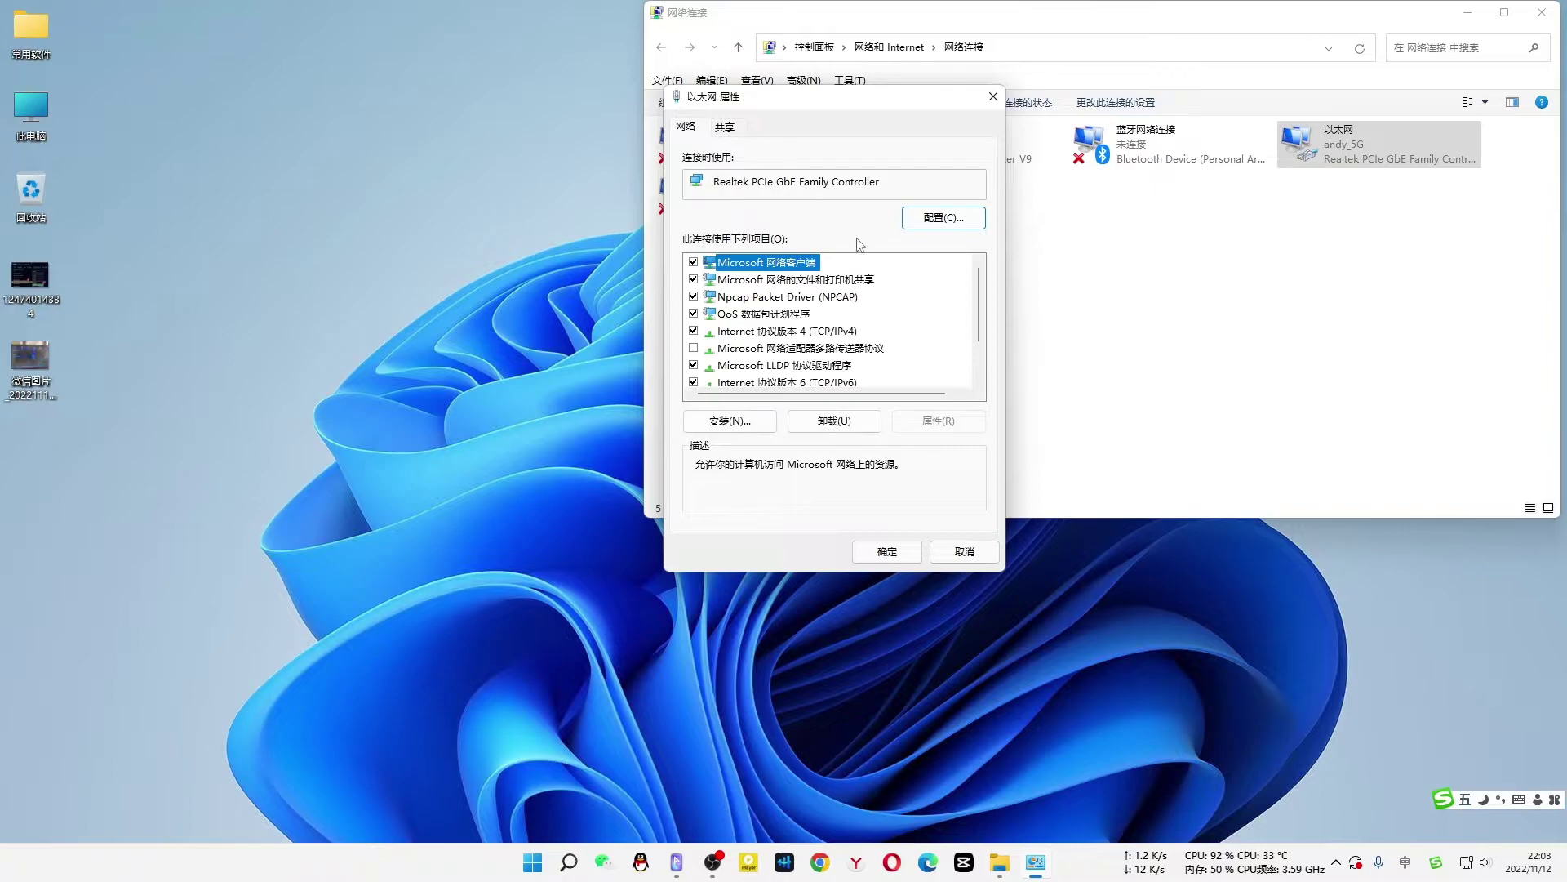
{"action": "left_click", "coordinate": [772, 333]}
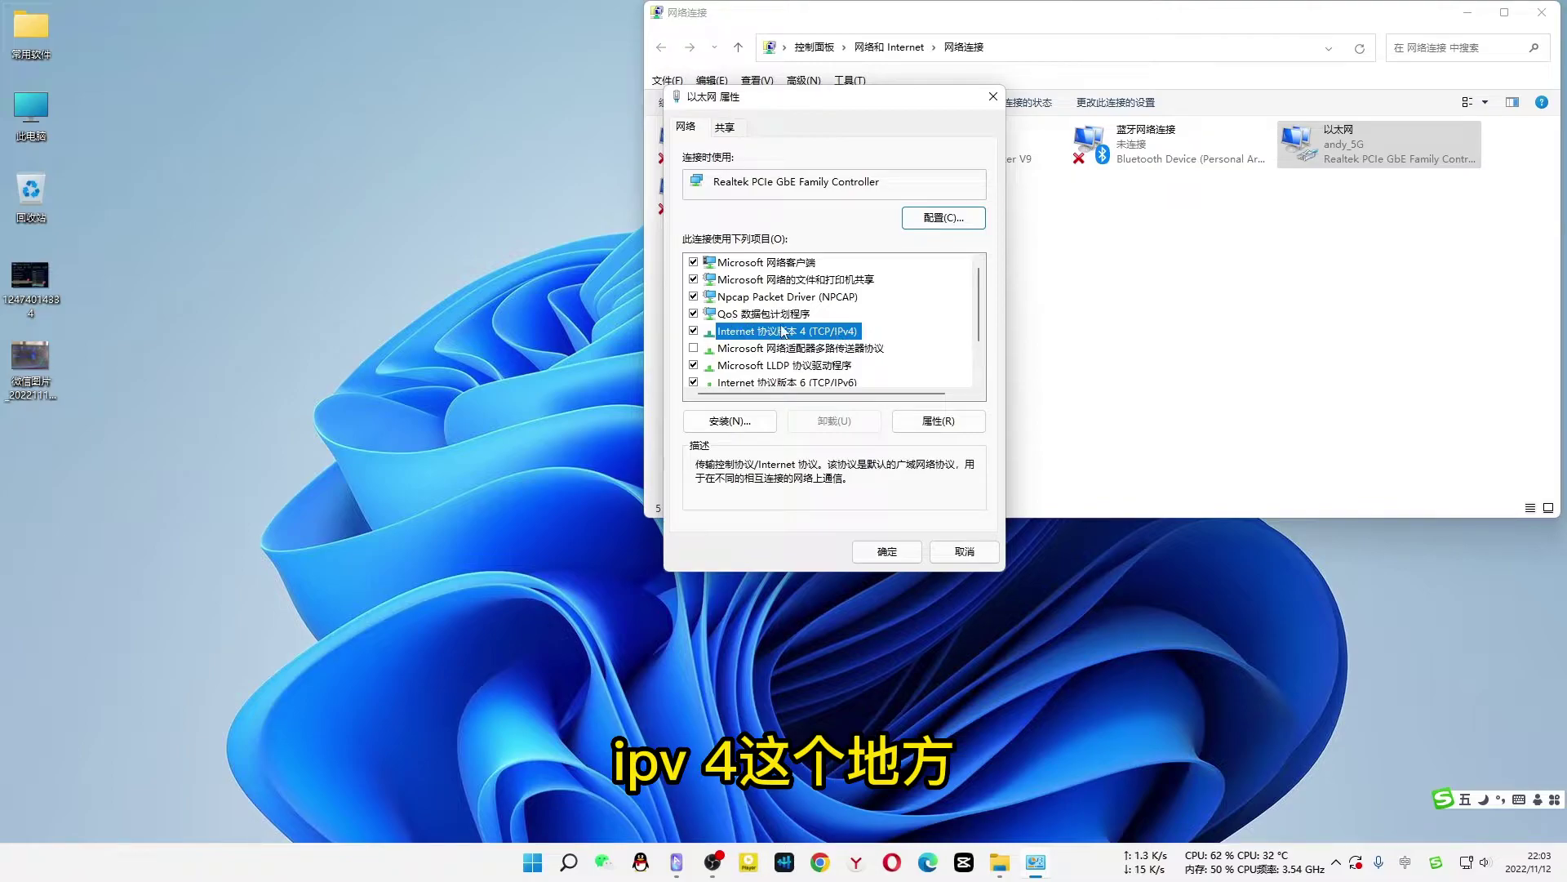
{"action": "left_click", "coordinate": [939, 421]}
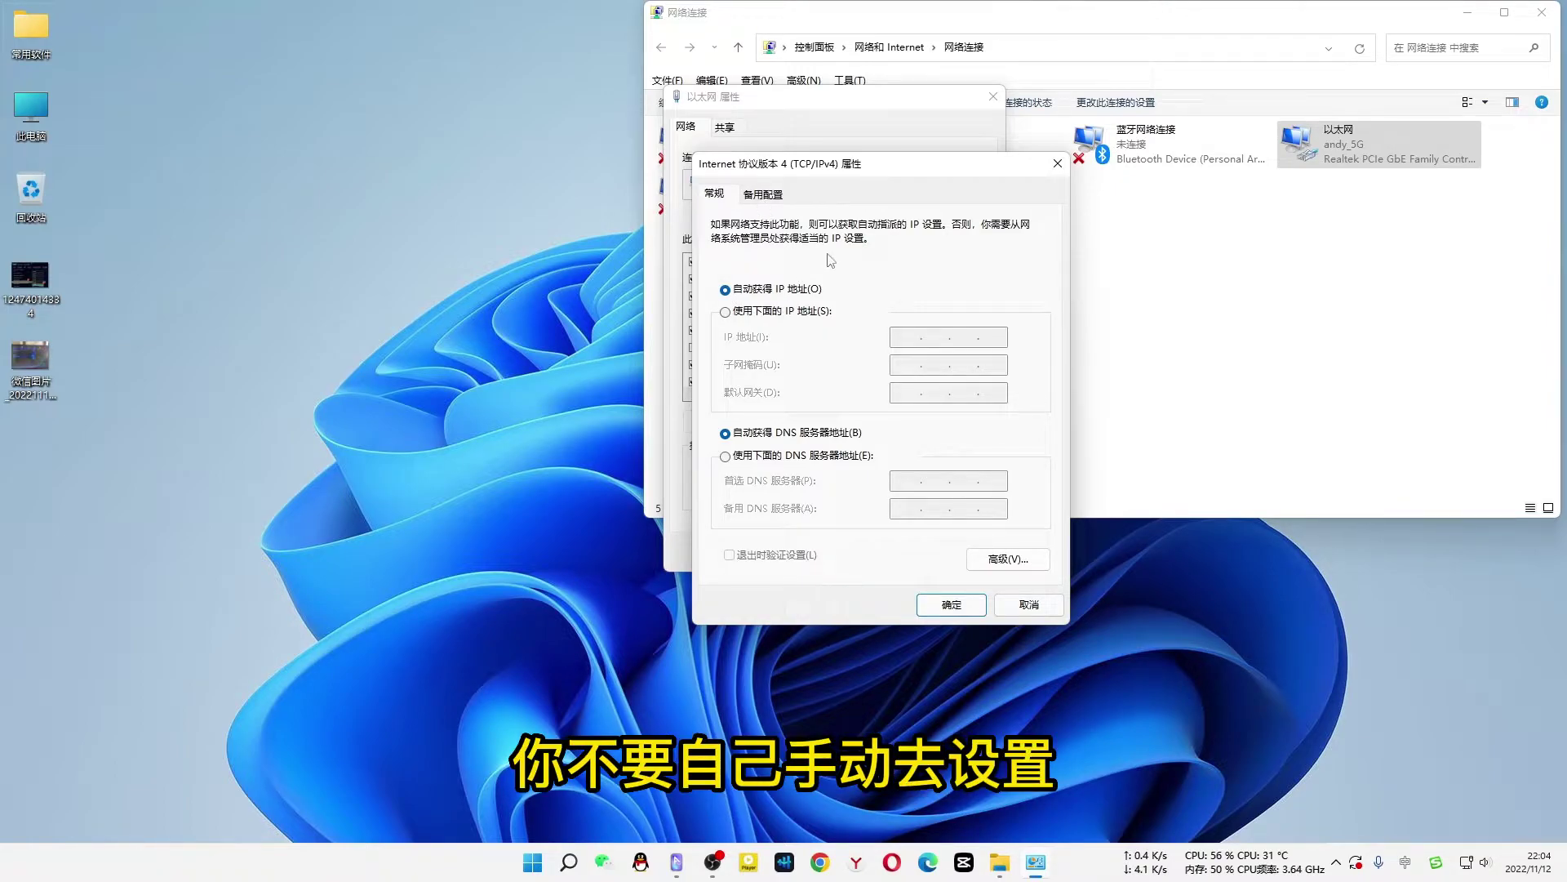
{"action": "left_click", "coordinate": [1021, 608]}
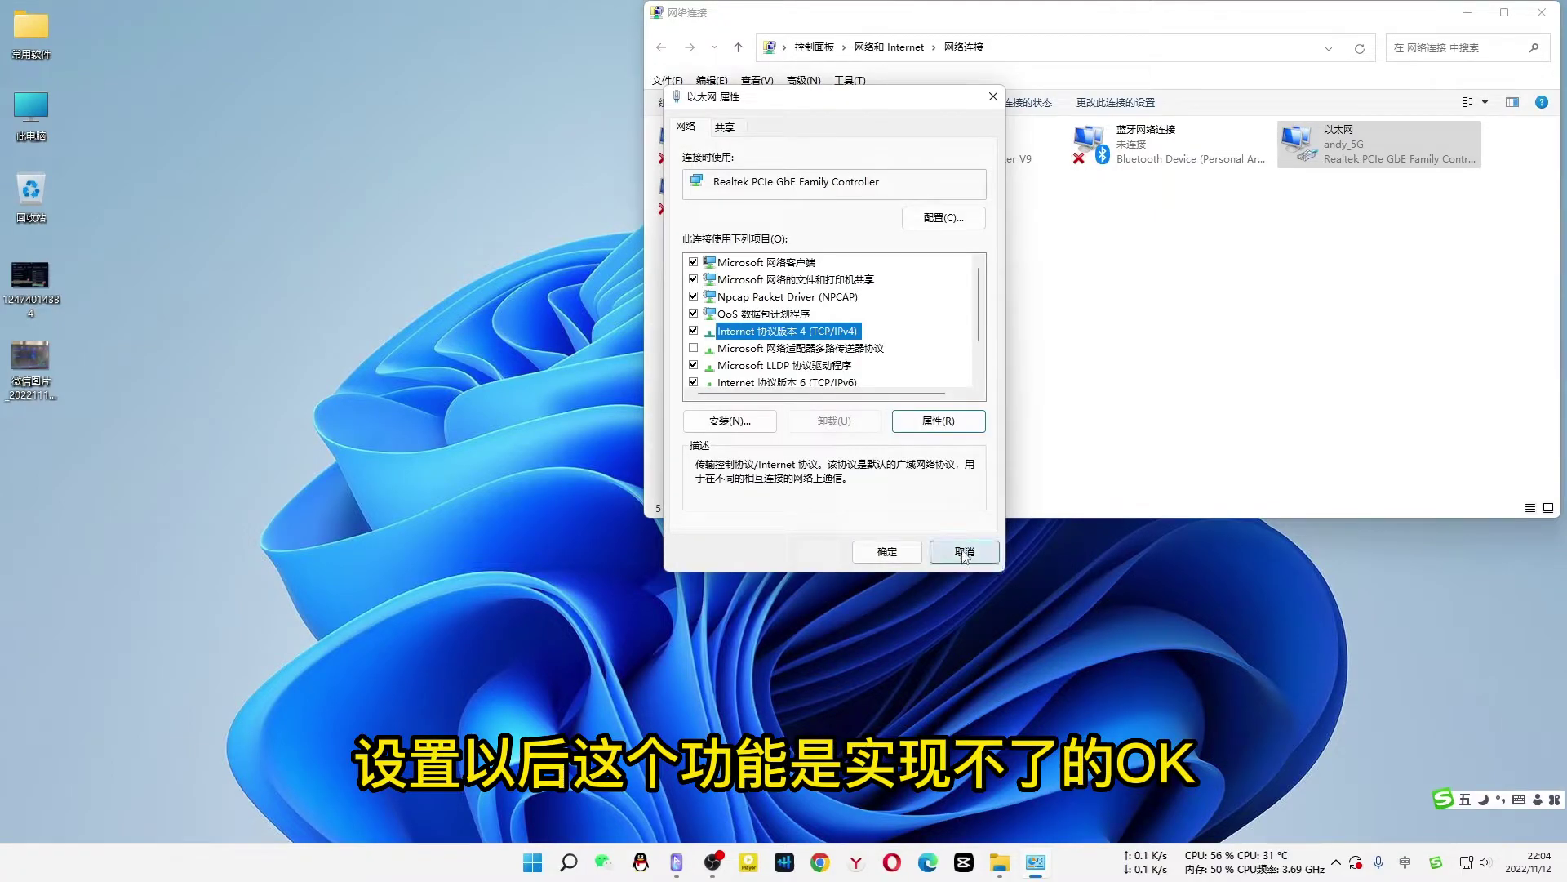
{"action": "left_click", "coordinate": [964, 552]}
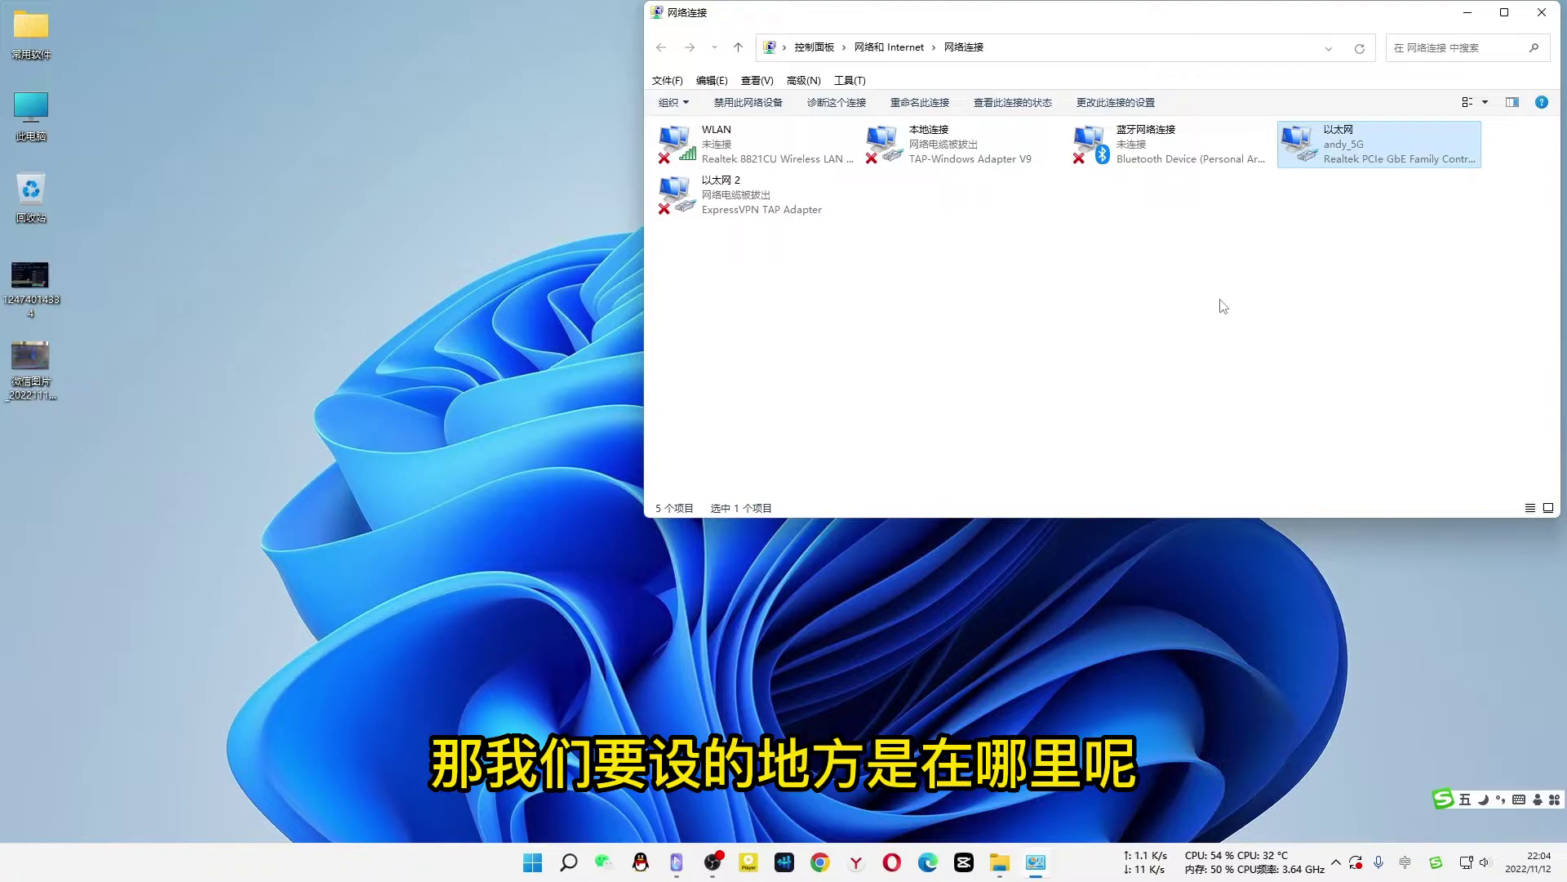
- Open the advanced adapter settings of the Realtek PCIe GbE Family Controller used by the 以太网 connection
{"action": "right_click", "coordinate": [1301, 150]}
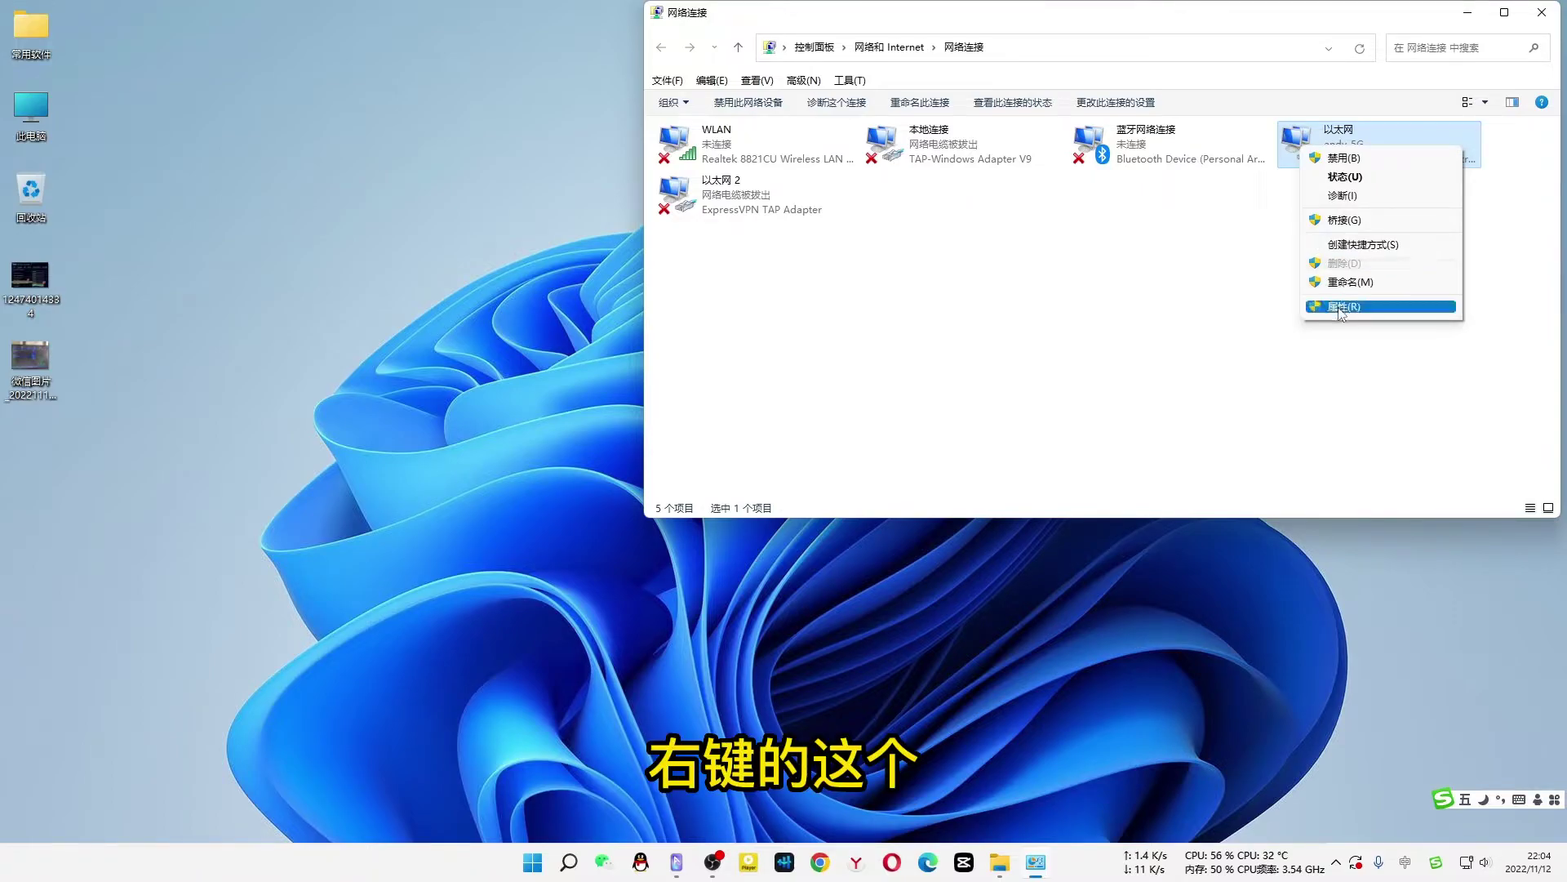
{"action": "left_click", "coordinate": [1343, 306]}
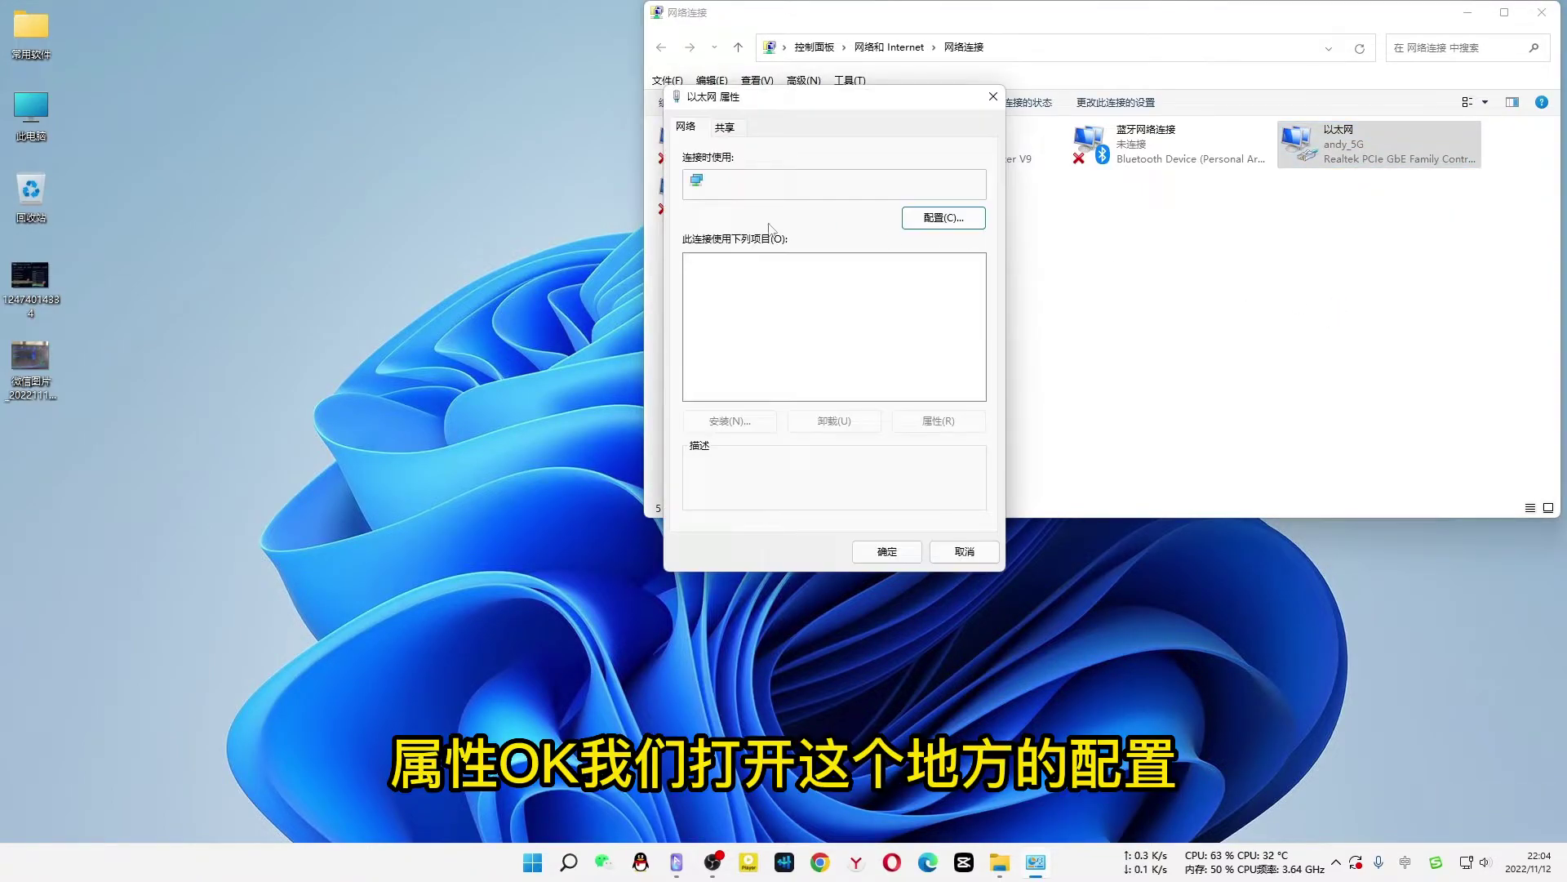
{"action": "left_click", "coordinate": [940, 220]}
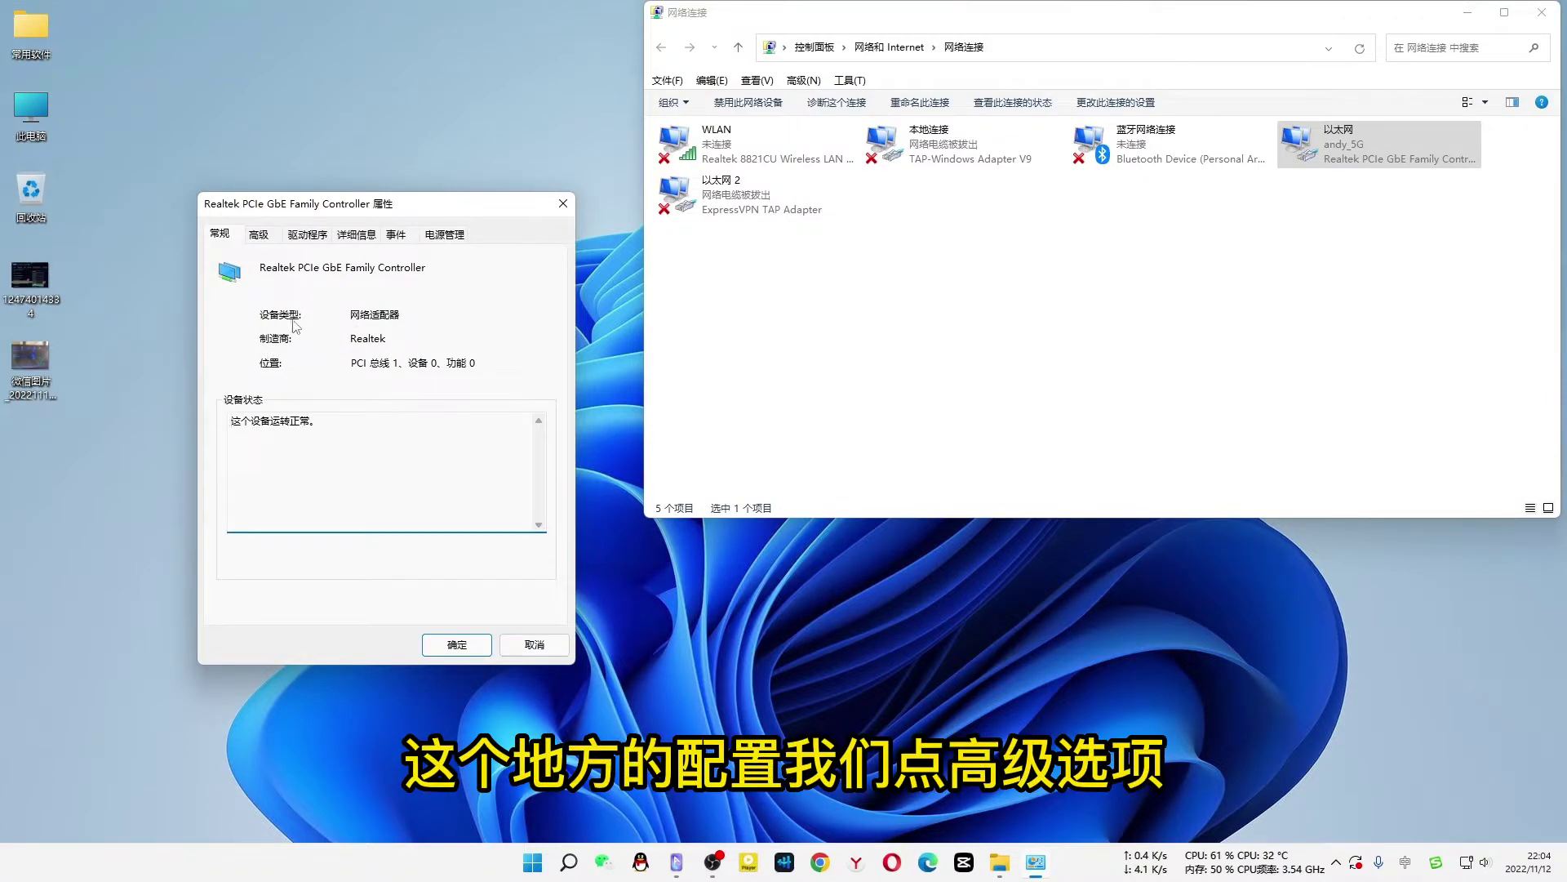
{"action": "left_click", "coordinate": [259, 235]}
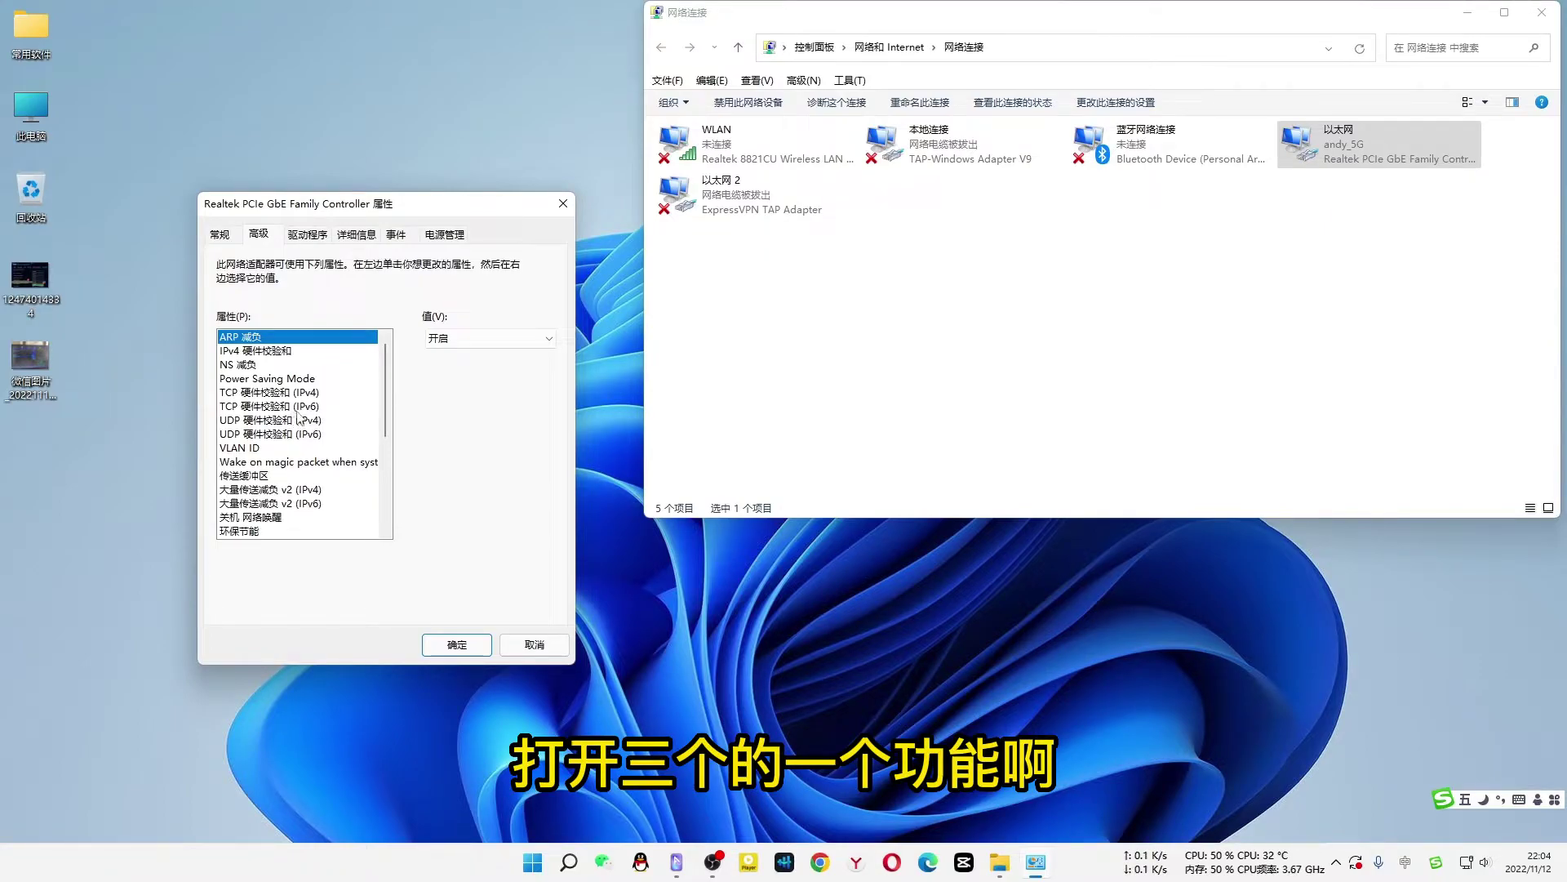
- Make sure the adapter's 关机 网络唤醒 (shutdown Wake-on-LAN) property is set to 开启
{"action": "scroll", "coordinate": [299, 418], "scroll_direction": "down", "scroll_amount": 3}
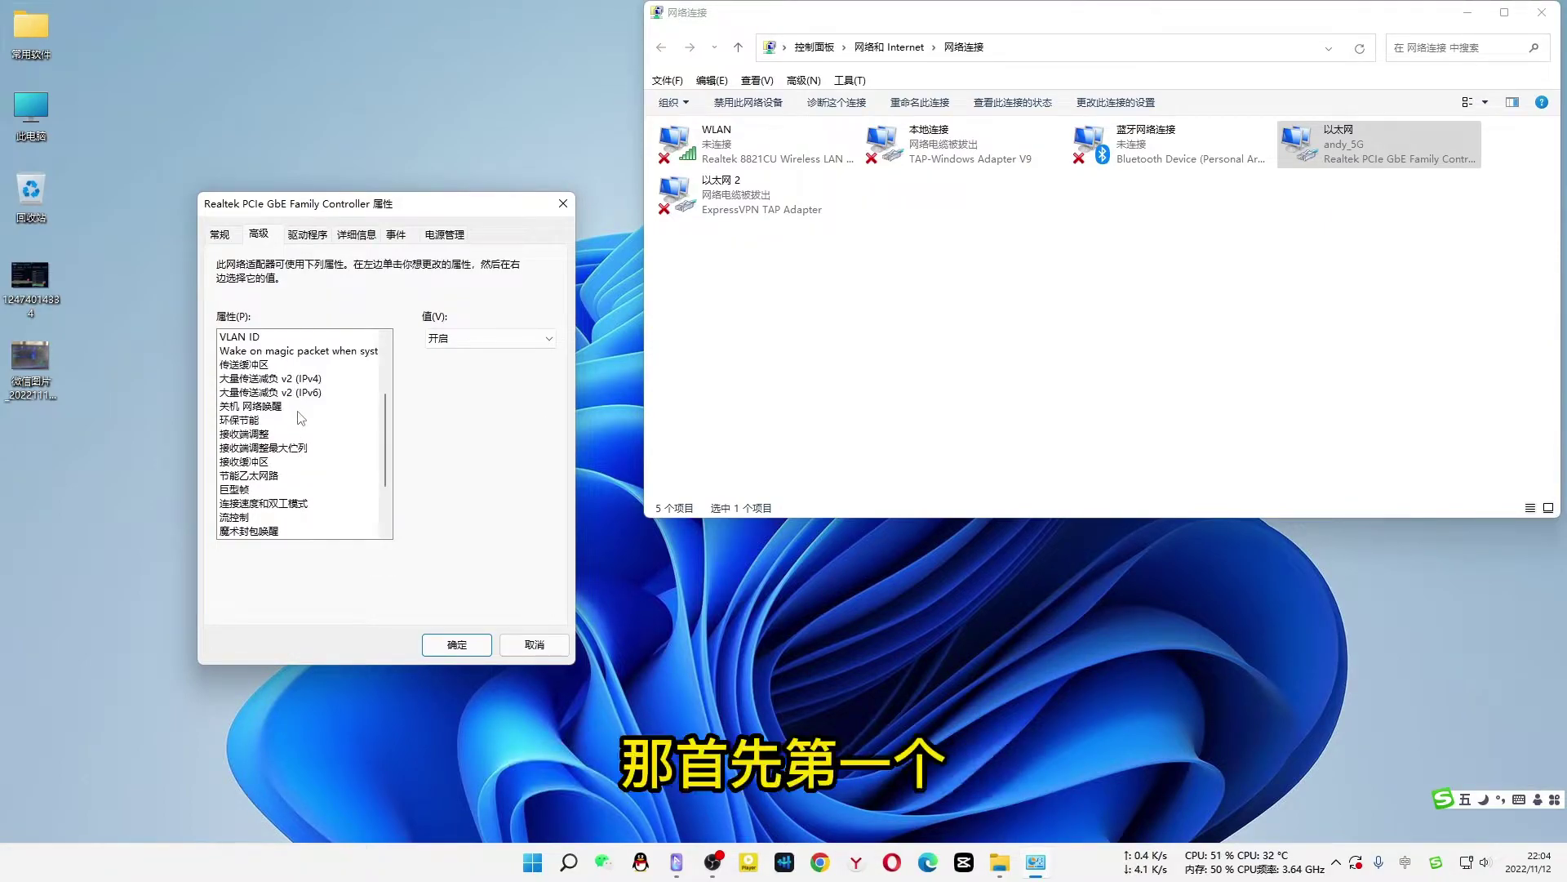
{"action": "scroll", "coordinate": [301, 418], "scroll_direction": "up", "scroll_amount": 1}
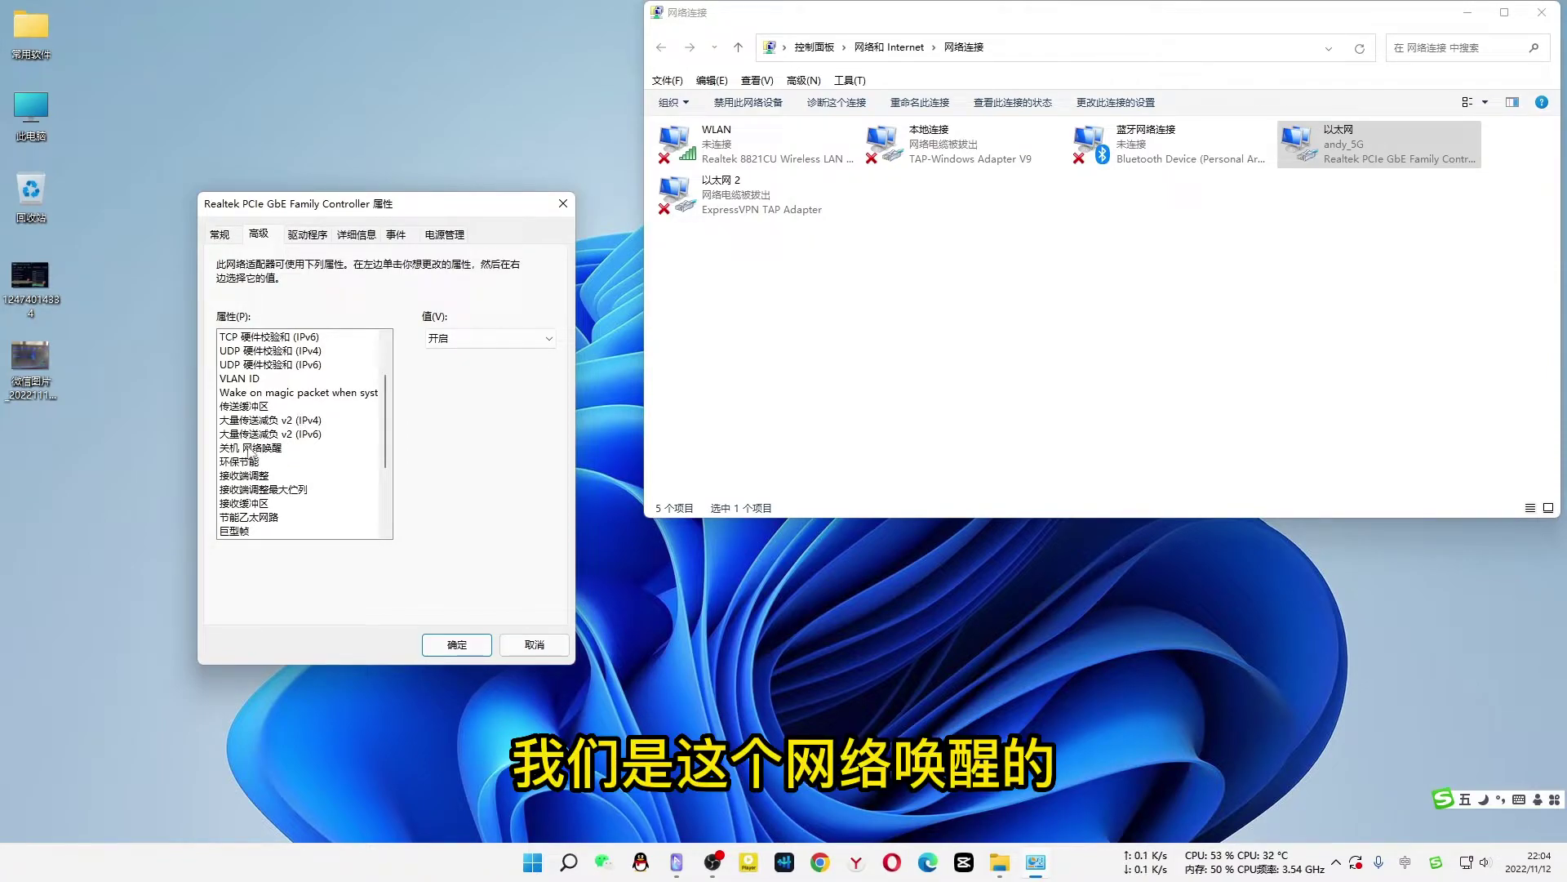
{"action": "left_click", "coordinate": [249, 449]}
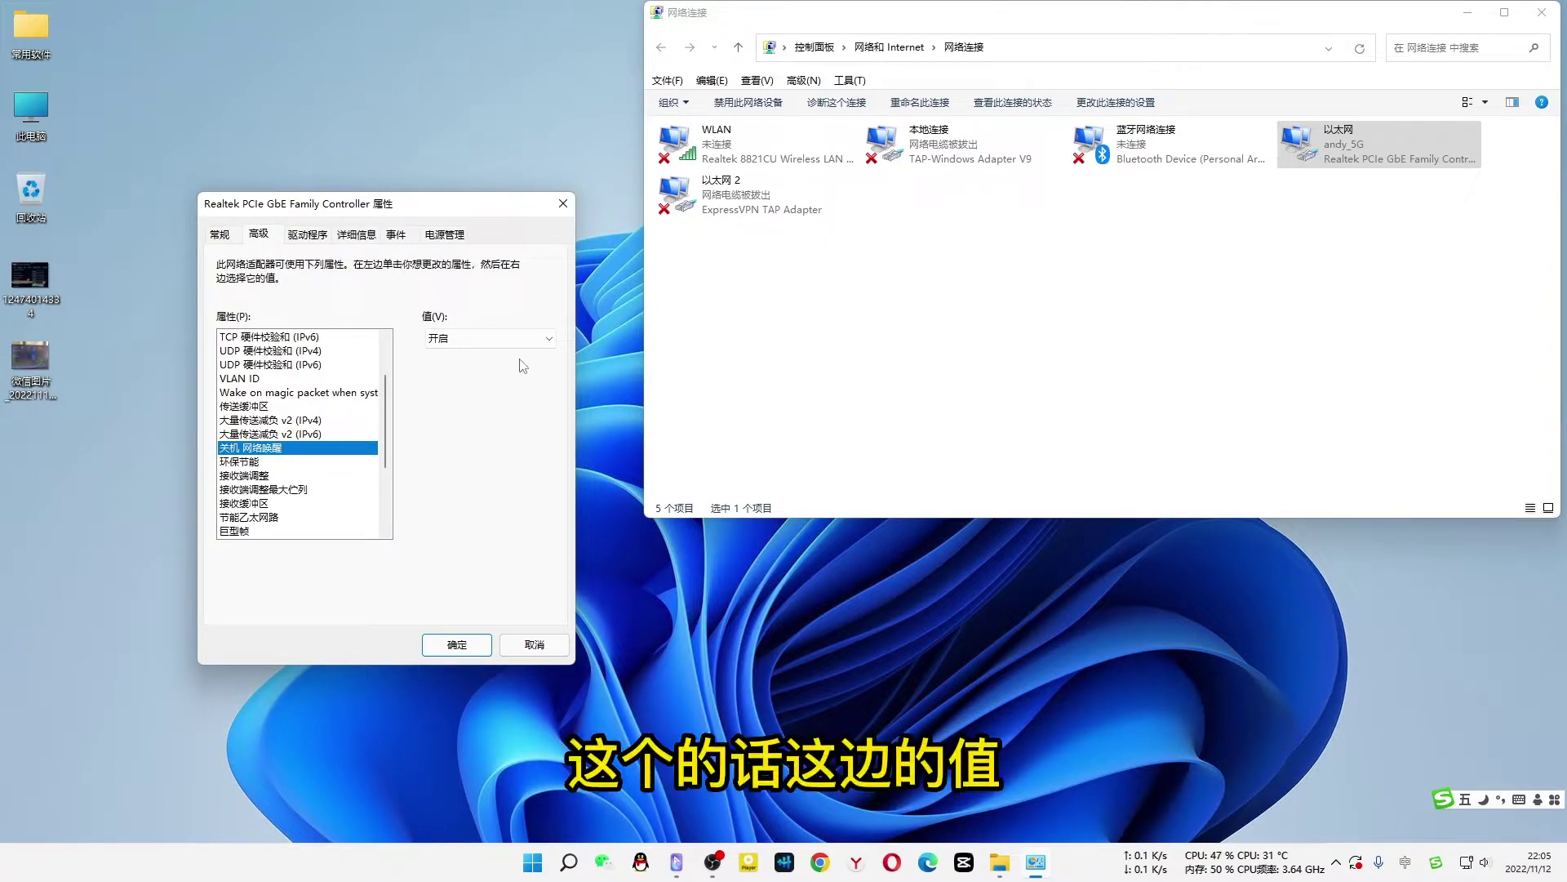
{"action": "left_click", "coordinate": [549, 343]}
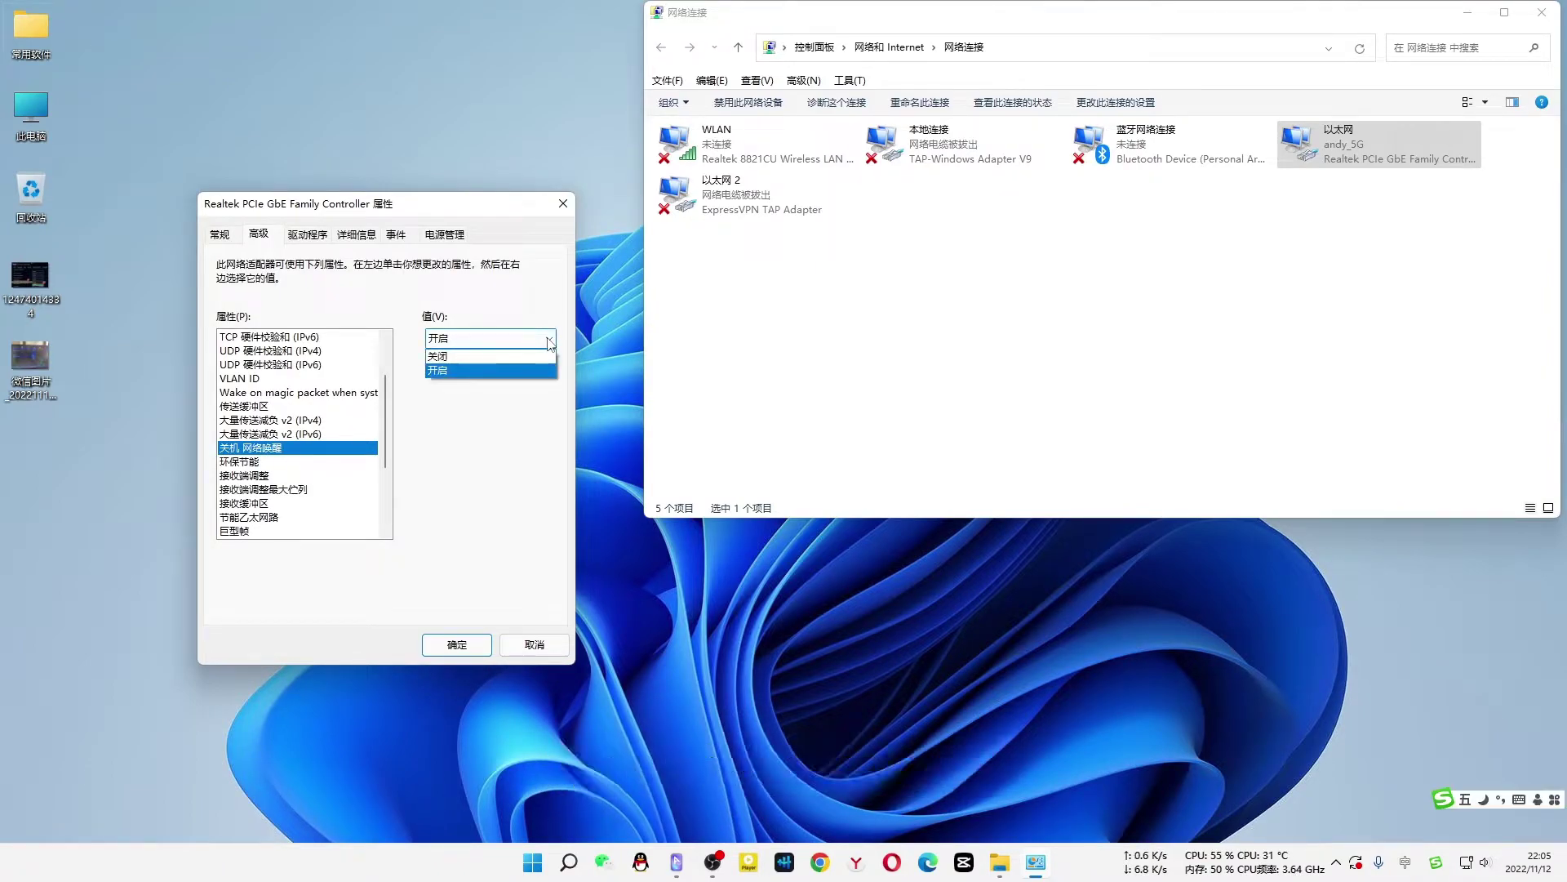
{"action": "left_click", "coordinate": [501, 342]}
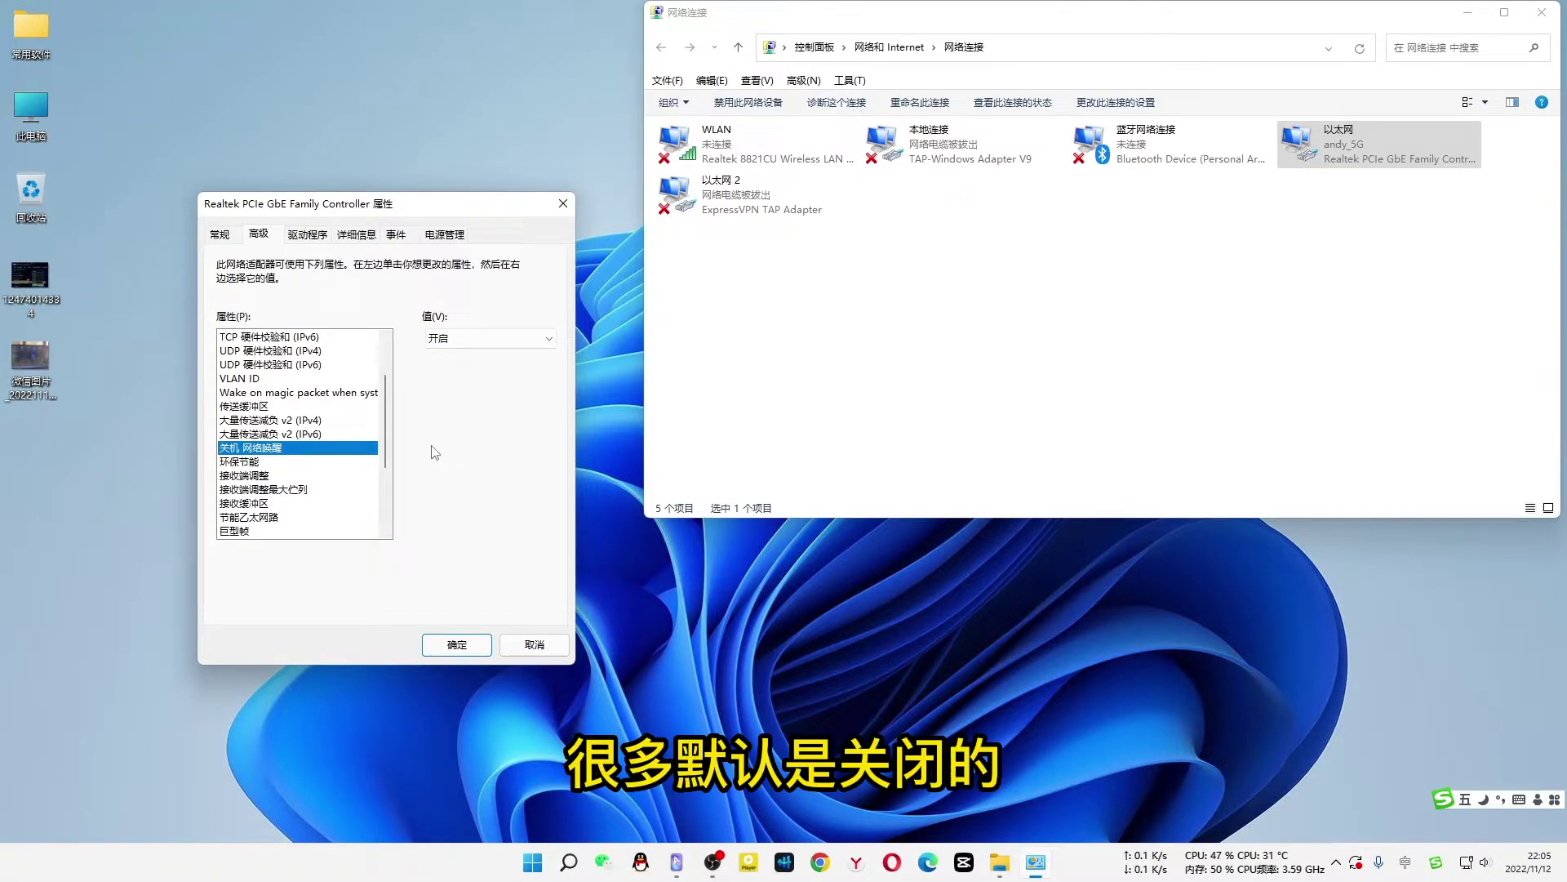
- Check the value of the adapter's 魔术封包唤醒 property and look through the advanced properties for other wake options
{"action": "scroll", "coordinate": [325, 489], "scroll_direction": "down", "scroll_amount": 2}
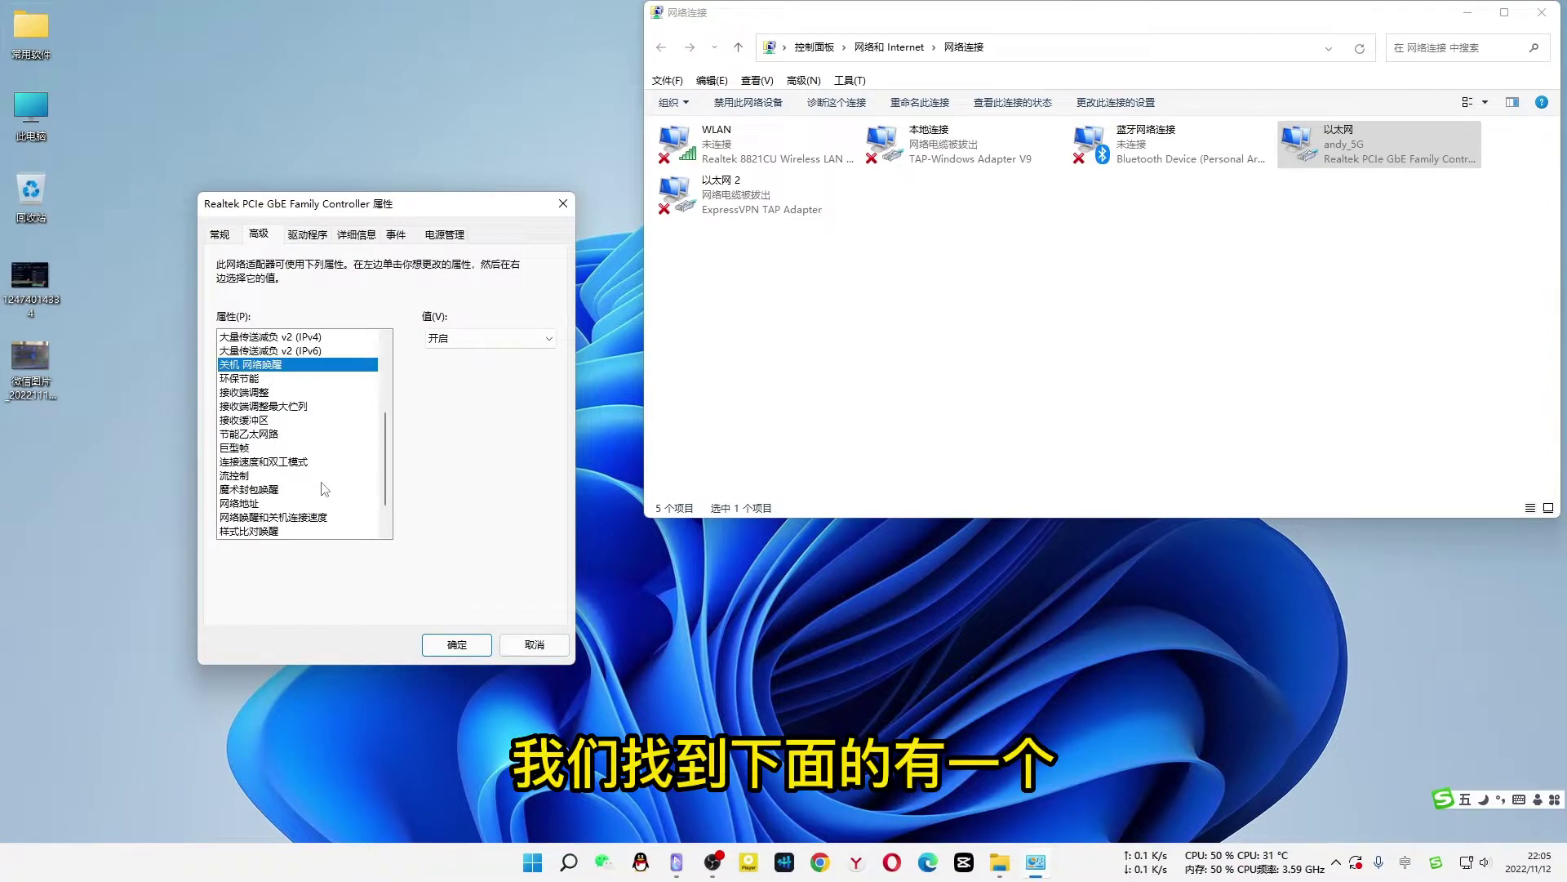
{"action": "scroll", "coordinate": [325, 489], "scroll_direction": "down", "scroll_amount": 1}
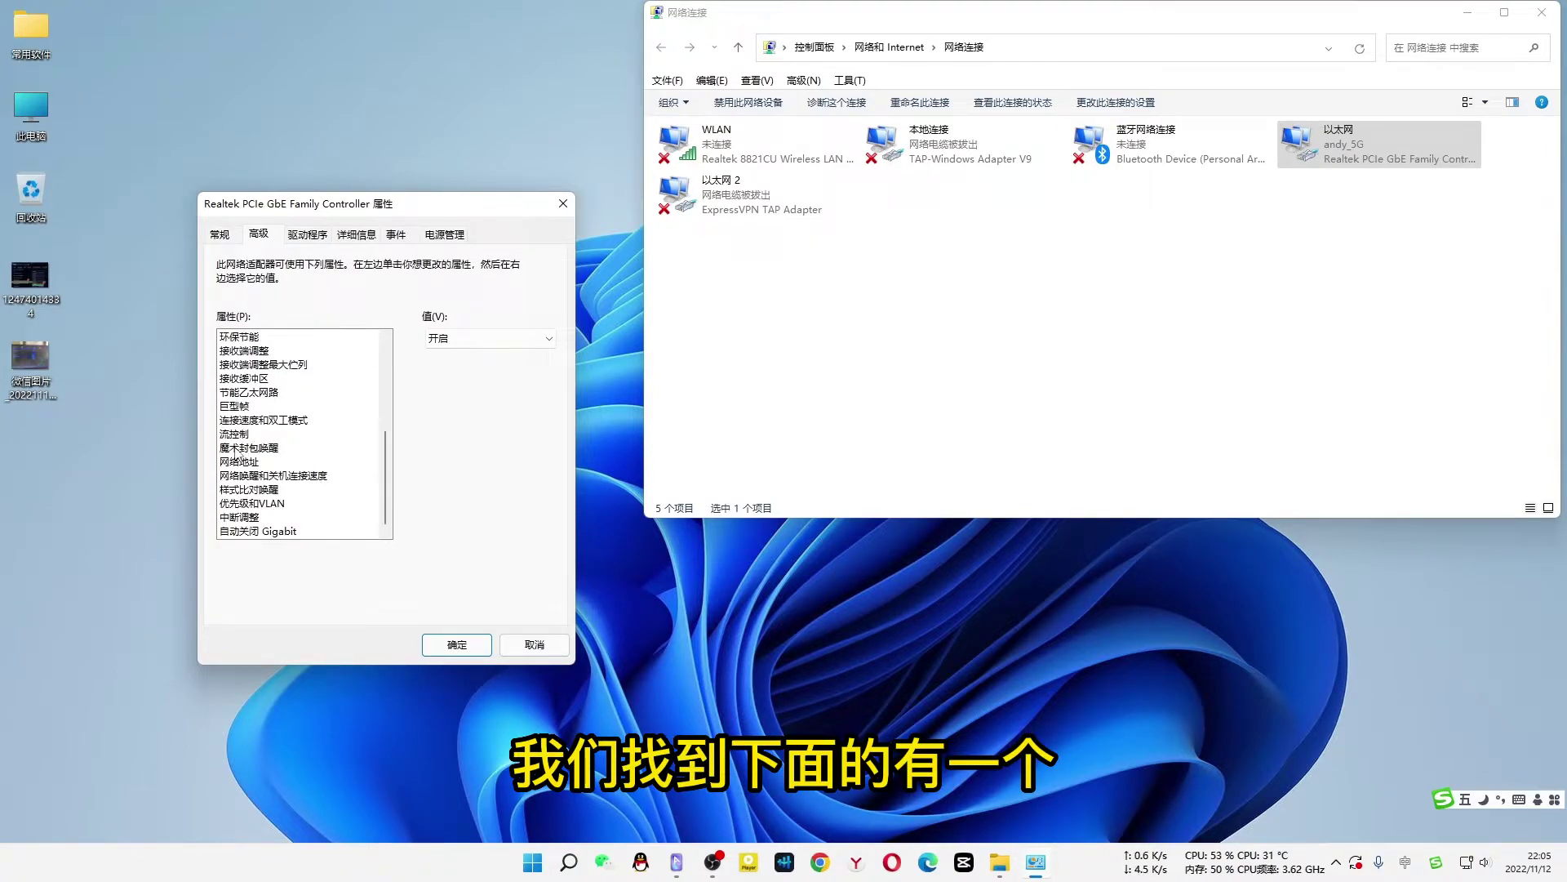
{"action": "left_click", "coordinate": [271, 448]}
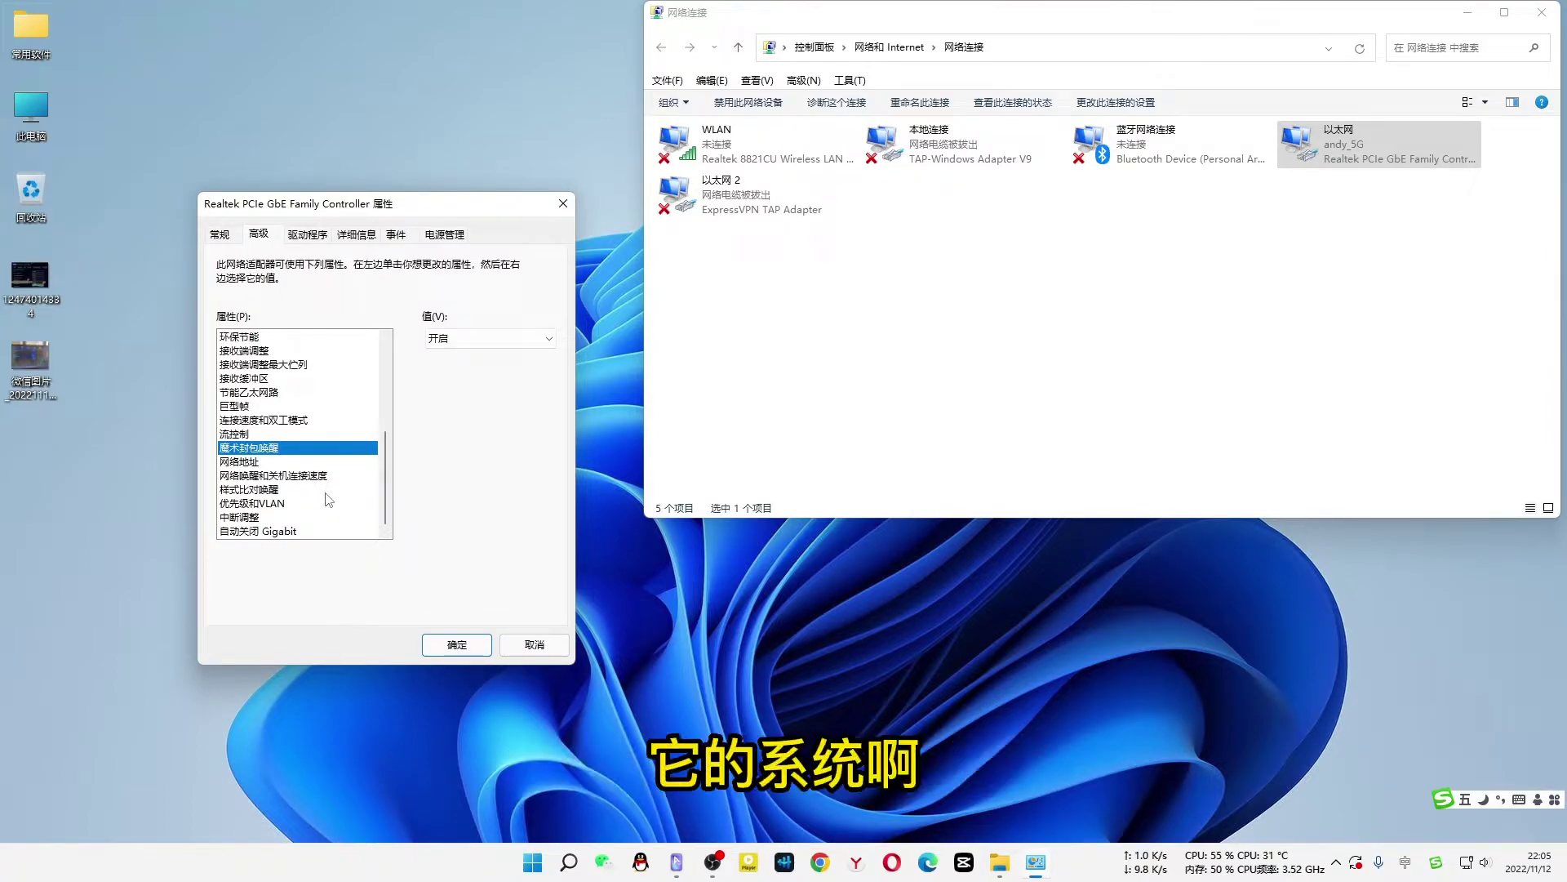
{"action": "scroll", "coordinate": [328, 497], "scroll_direction": "up", "scroll_amount": 2}
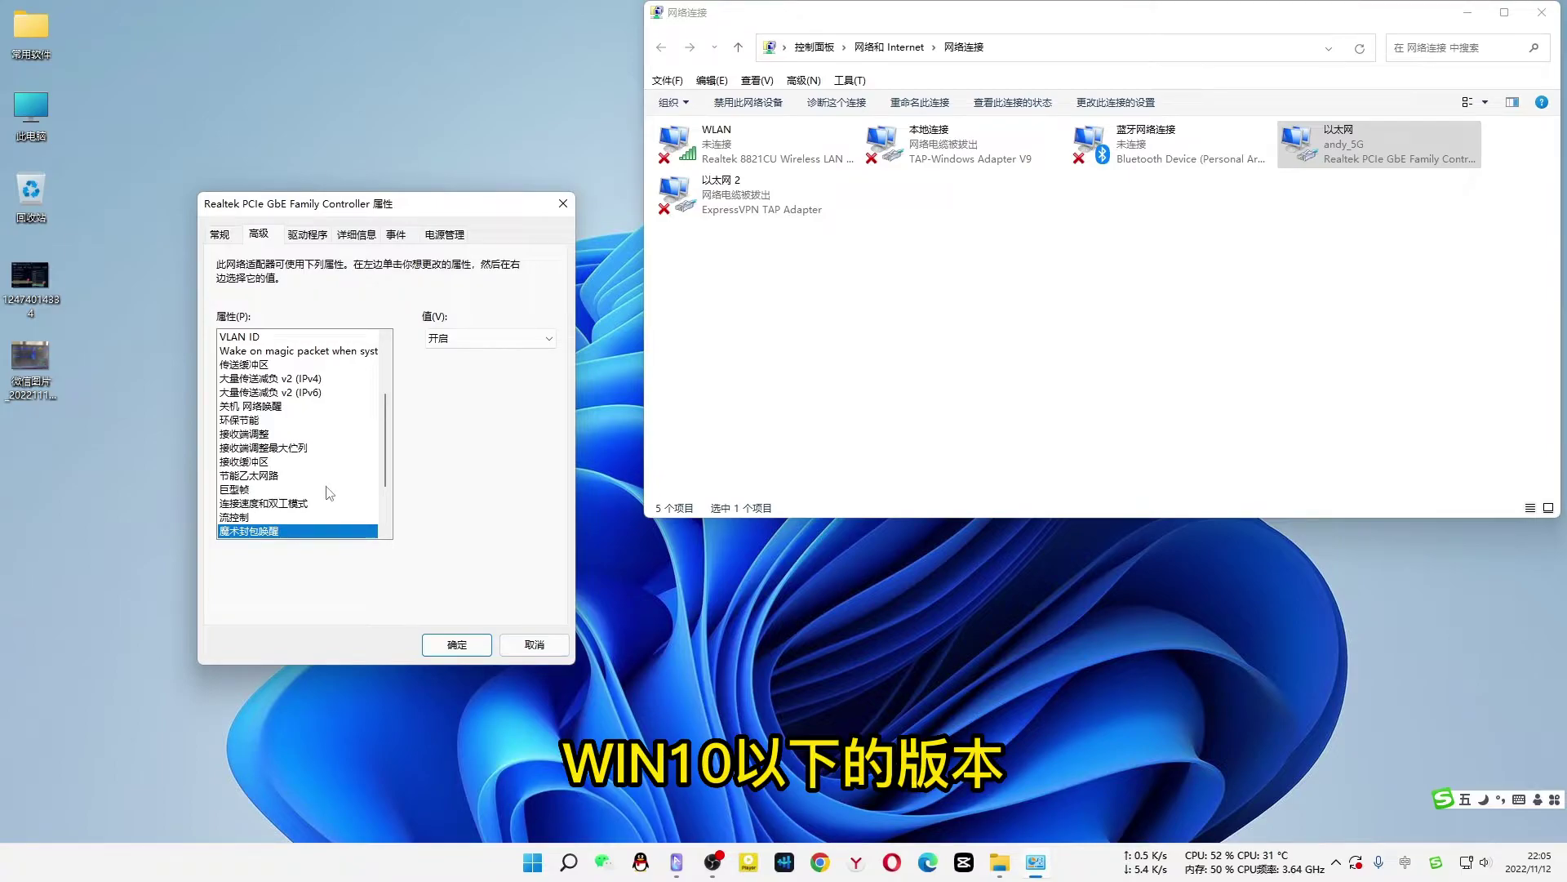
{"action": "scroll", "coordinate": [328, 493], "scroll_direction": "up", "scroll_amount": 2}
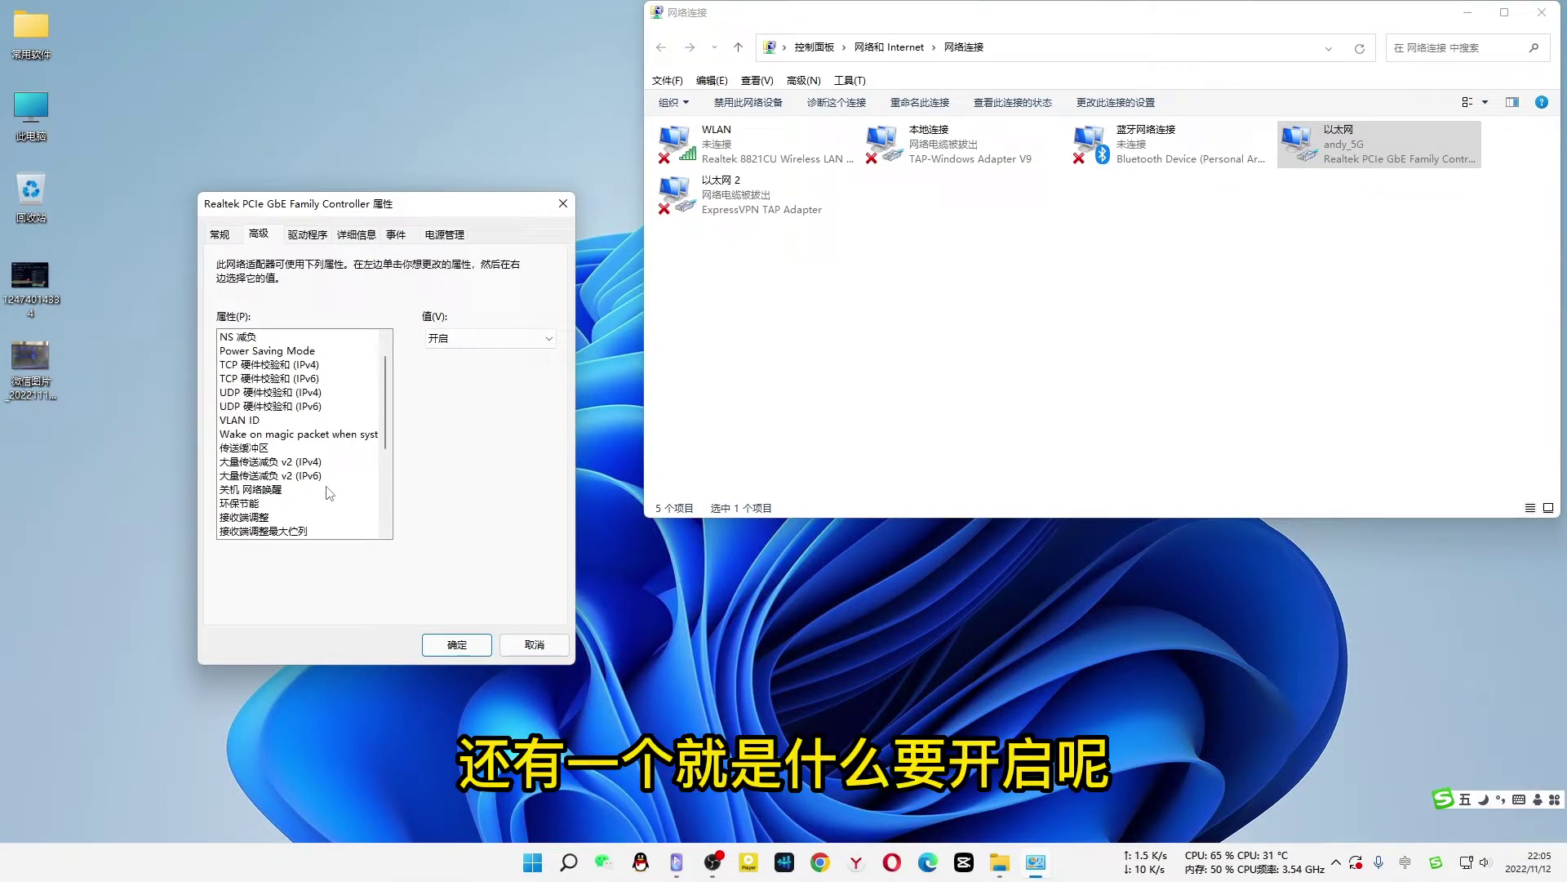
{"action": "scroll", "coordinate": [328, 490], "scroll_direction": "up", "scroll_amount": 1}
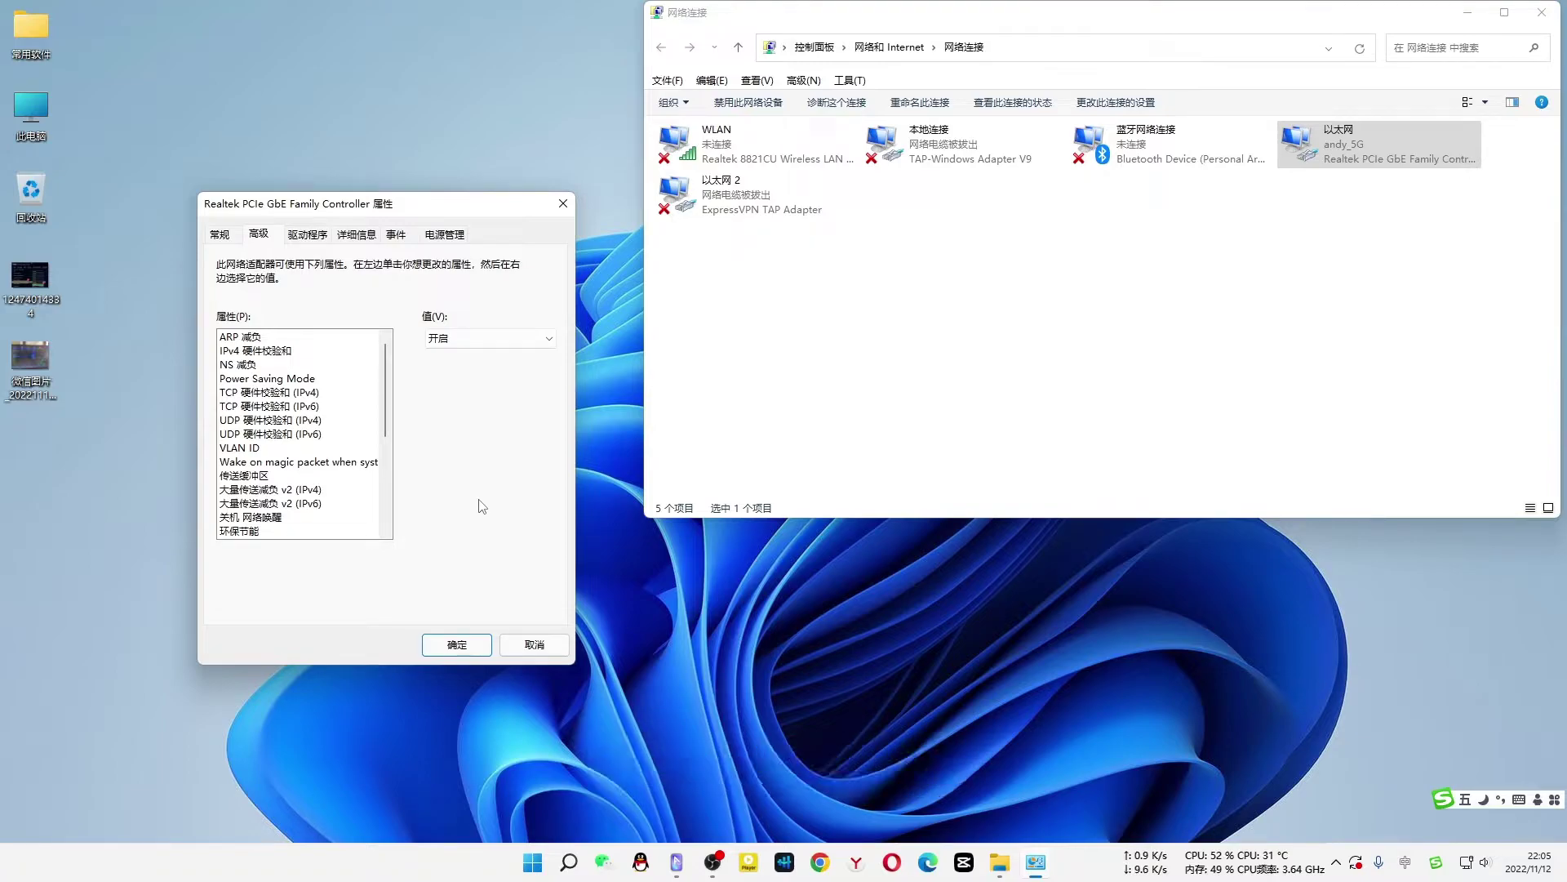
- Check the adapter's power management options for waking the computer by magic packet and confirm the adapter properties
{"action": "left_click", "coordinate": [442, 236]}
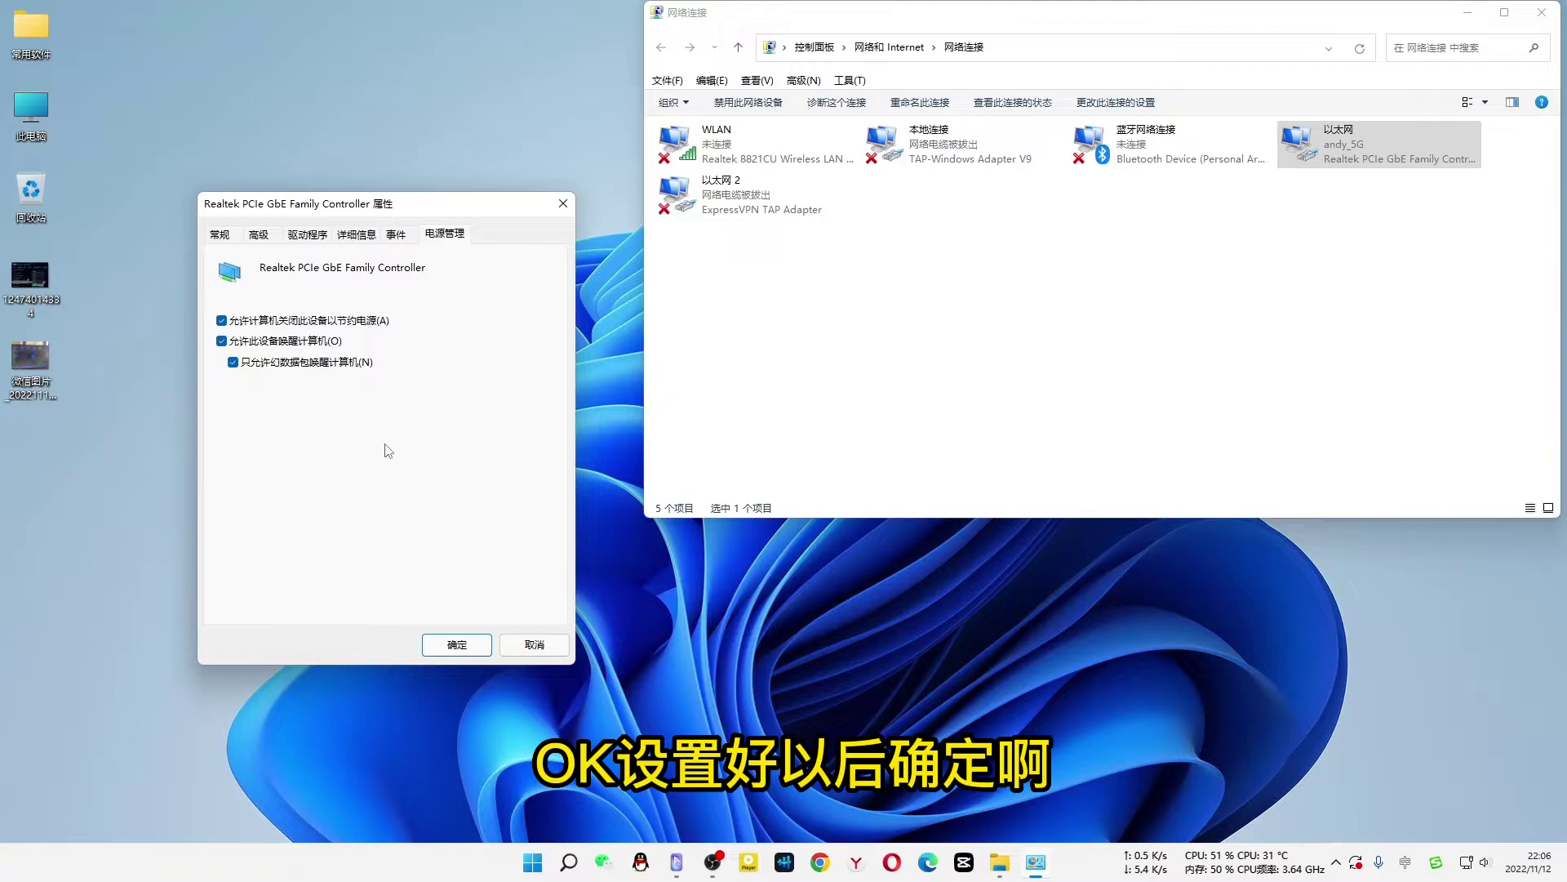
{"action": "left_click", "coordinate": [456, 645]}
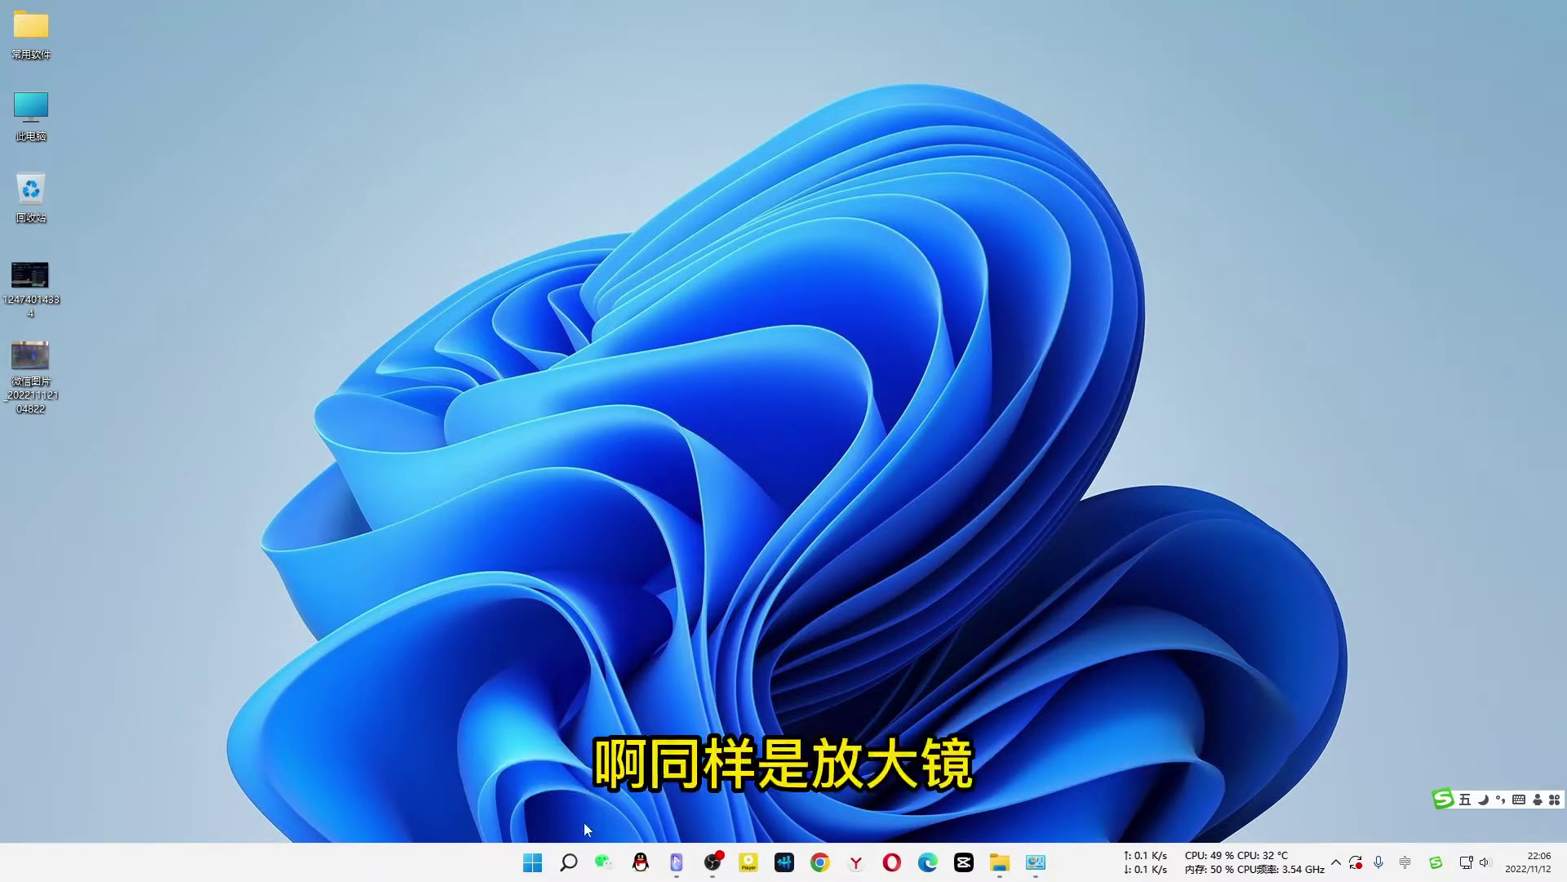
- Open 高级安全 Windows Defender 防火墙 from the recent searches and move its window toward the middle of the desktop
{"action": "left_click", "coordinate": [569, 862]}
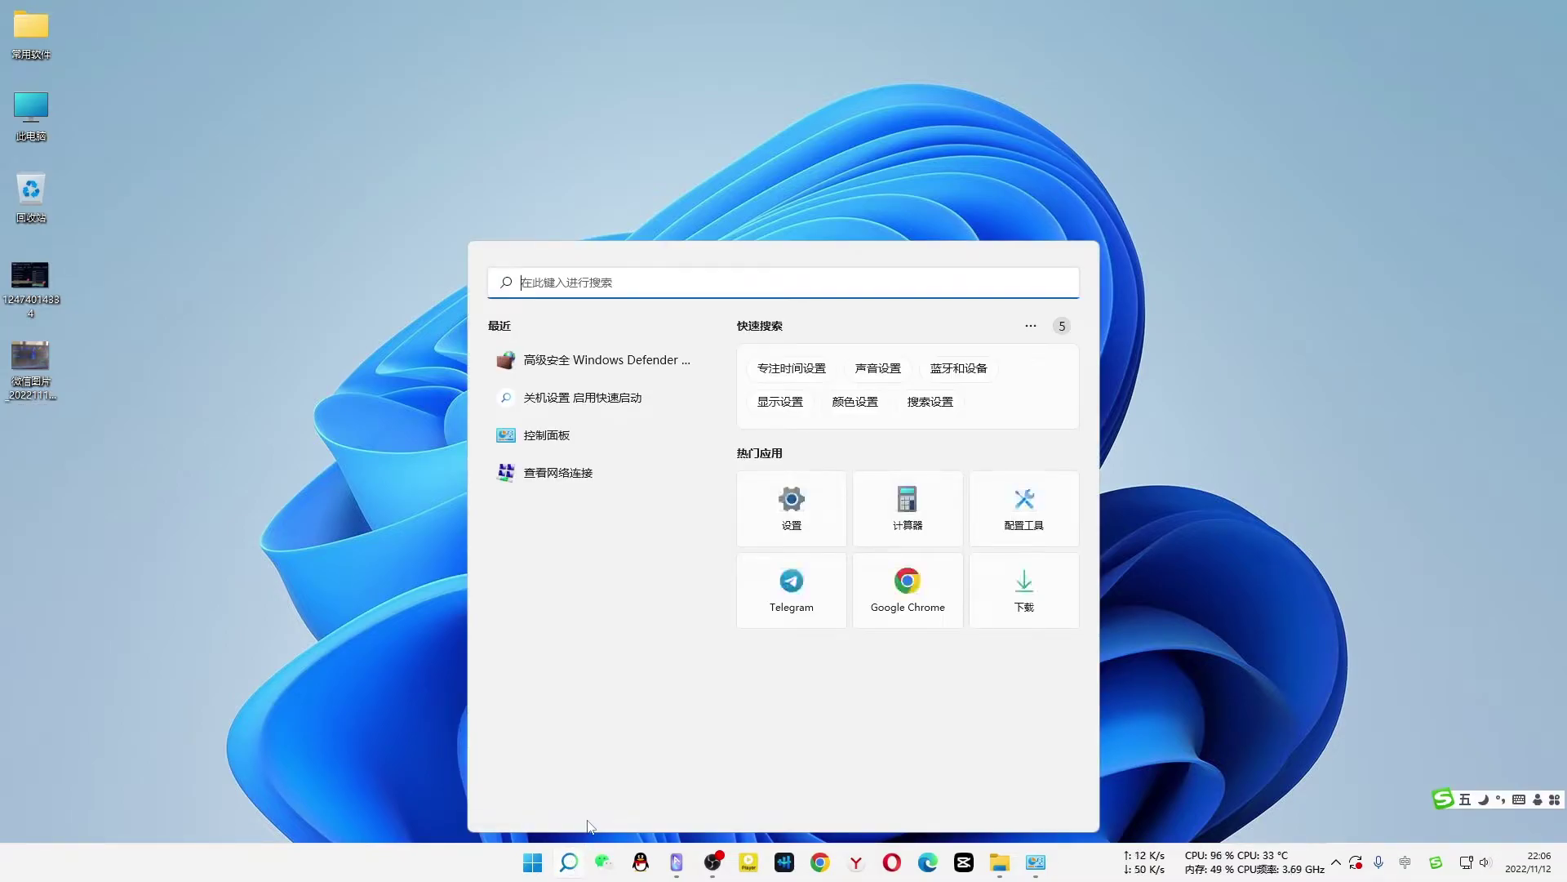
{"action": "left_click", "coordinate": [539, 366]}
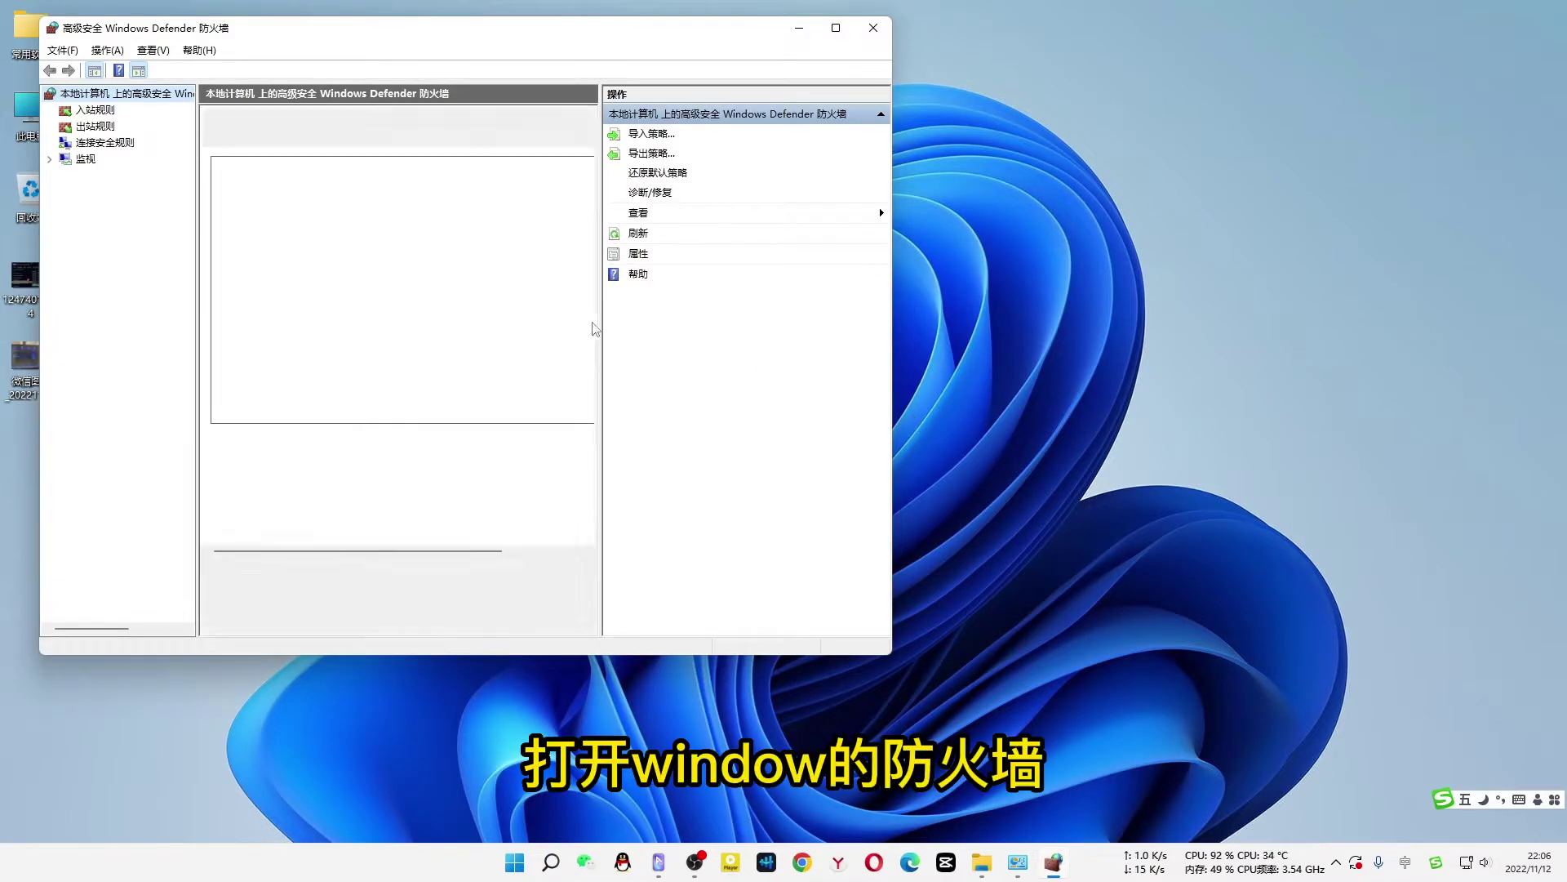
{"action": "left_click_drag", "start_coordinate": [455, 36], "coordinate": [677, 80]}
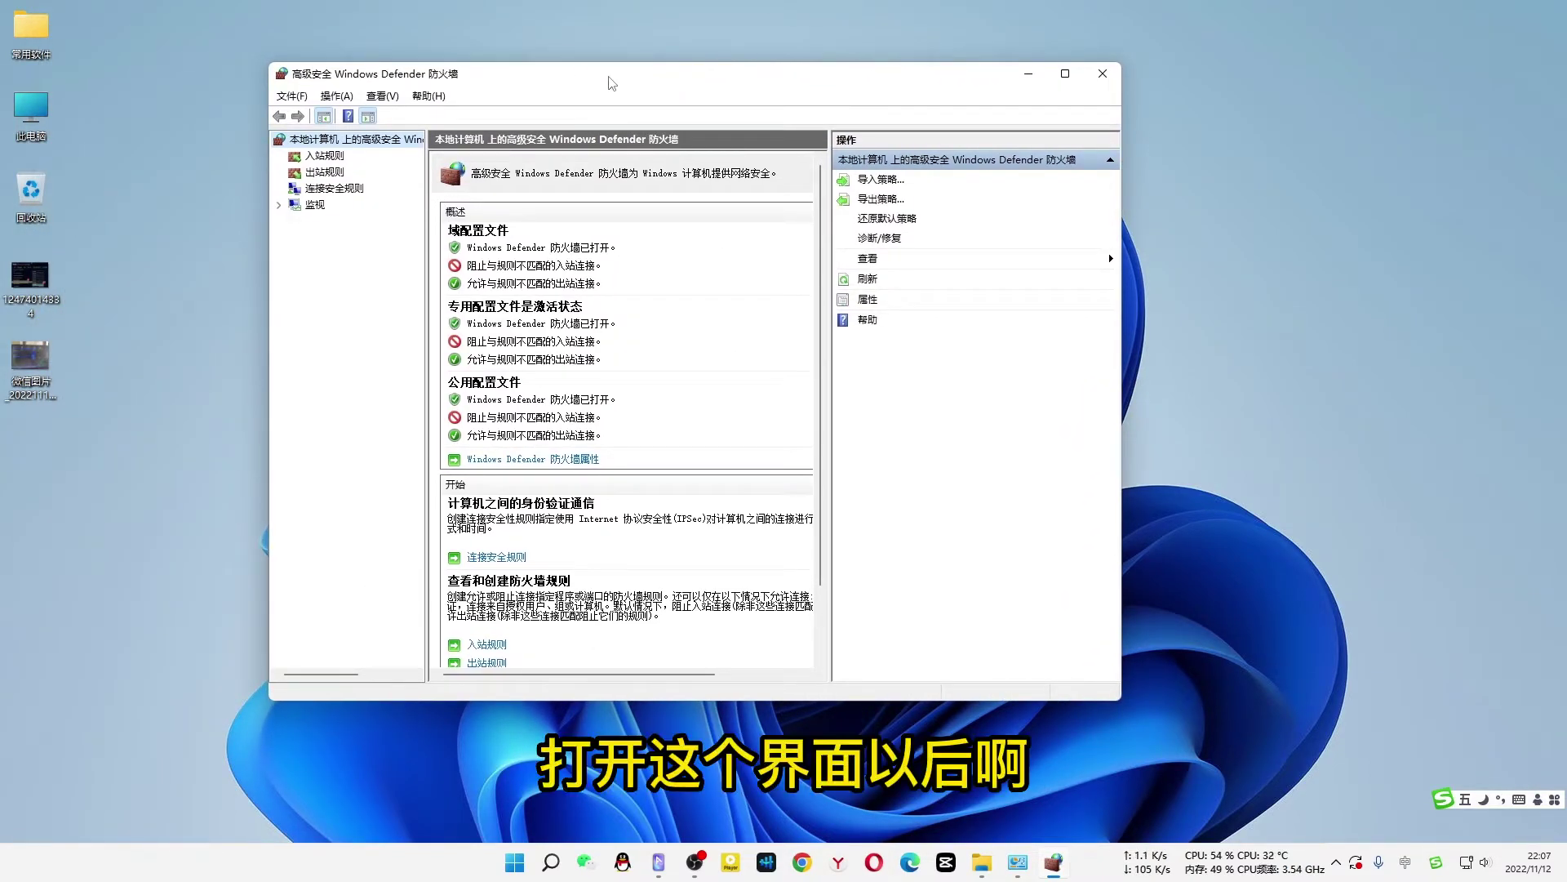
{"action": "left_click_drag", "start_coordinate": [608, 88], "coordinate": [652, 102]}
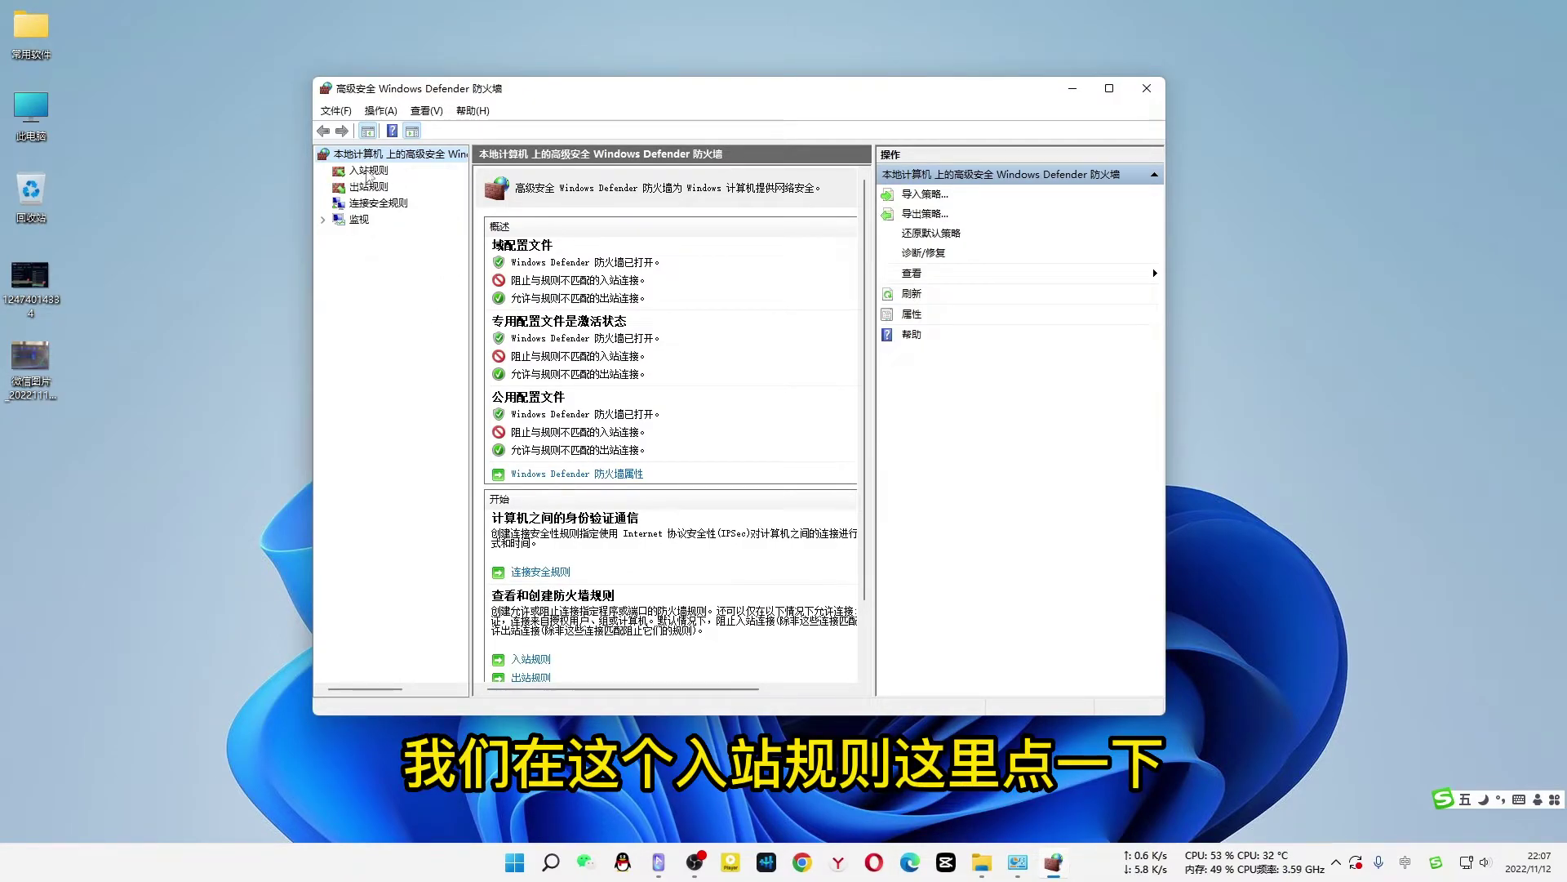
- Show the firewall's inbound rules (入站规则) and look through the existing rules
{"action": "left_click", "coordinate": [372, 173]}
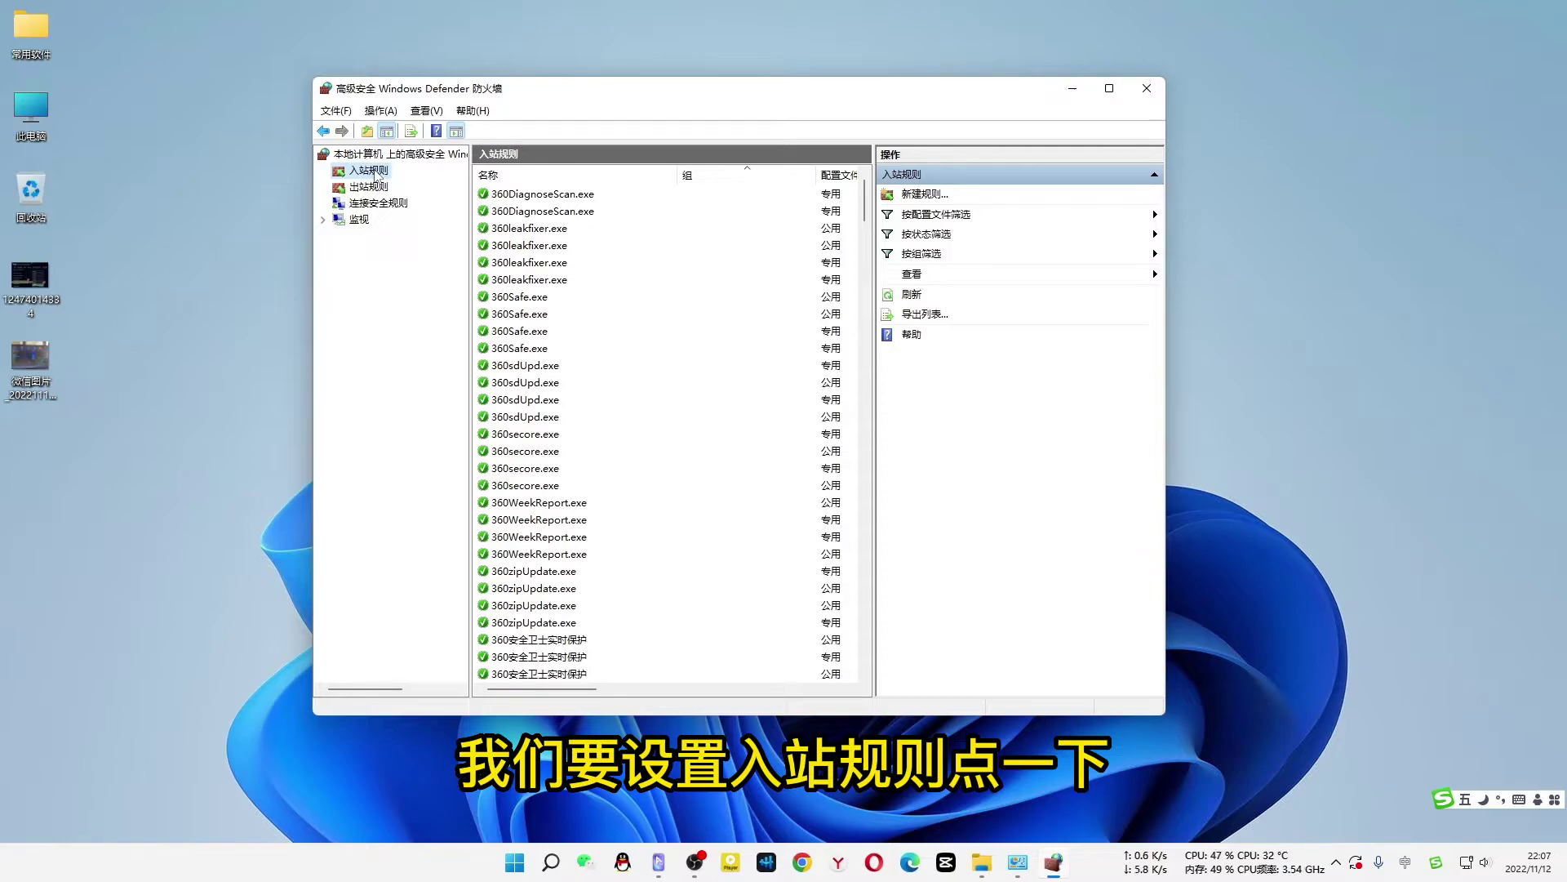
{"action": "scroll", "coordinate": [669, 453], "scroll_direction": "down", "scroll_amount": 5}
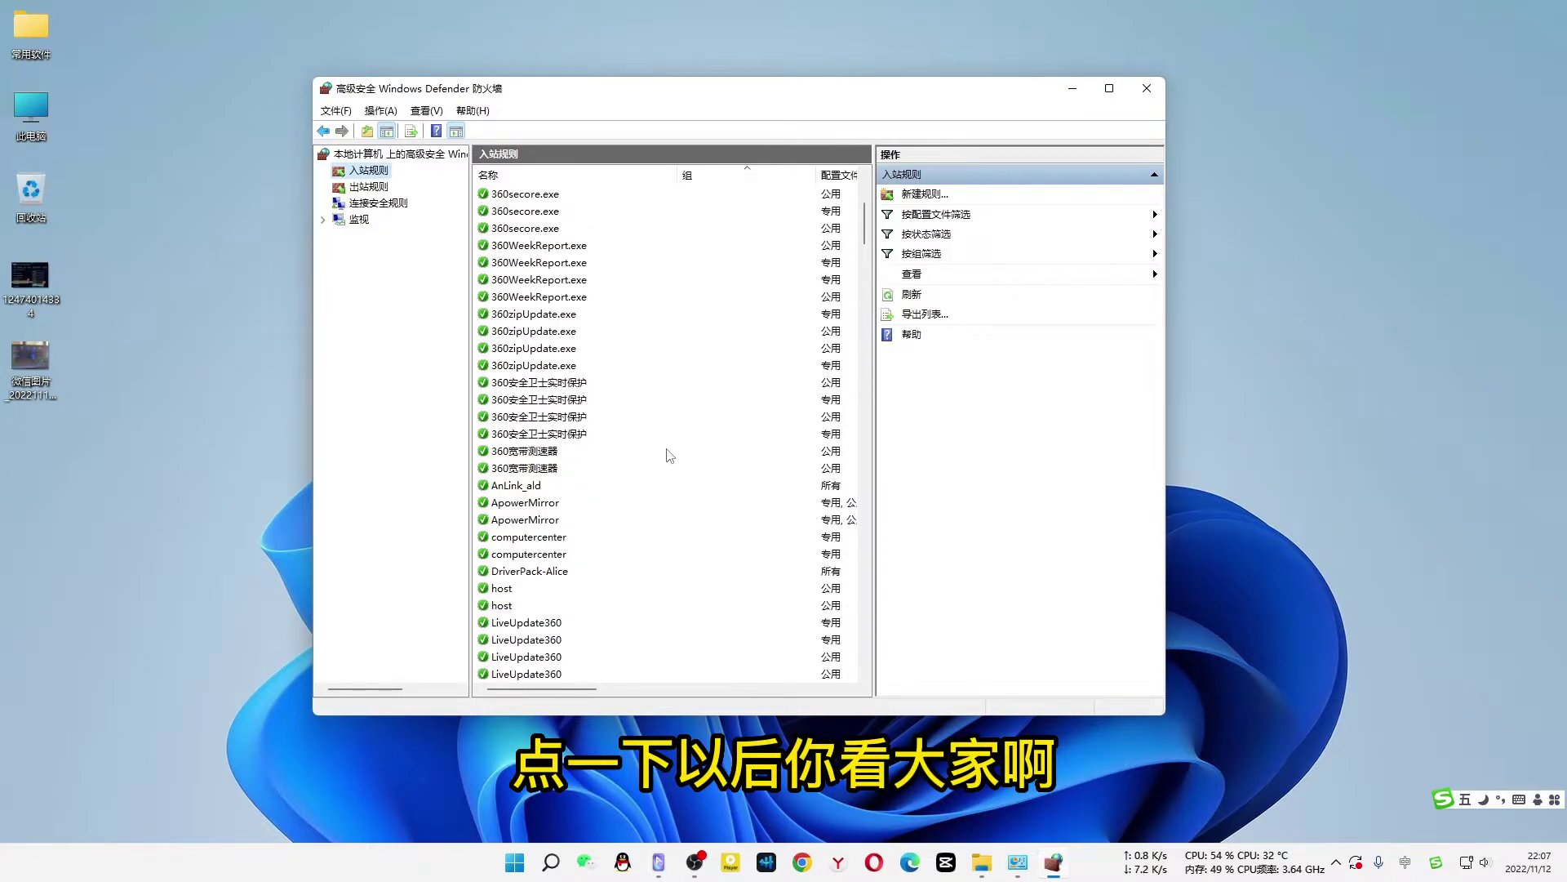
{"action": "scroll", "coordinate": [668, 457], "scroll_direction": "down", "scroll_amount": 1}
{"action": "scroll", "coordinate": [662, 470], "scroll_direction": "up", "scroll_amount": 6}
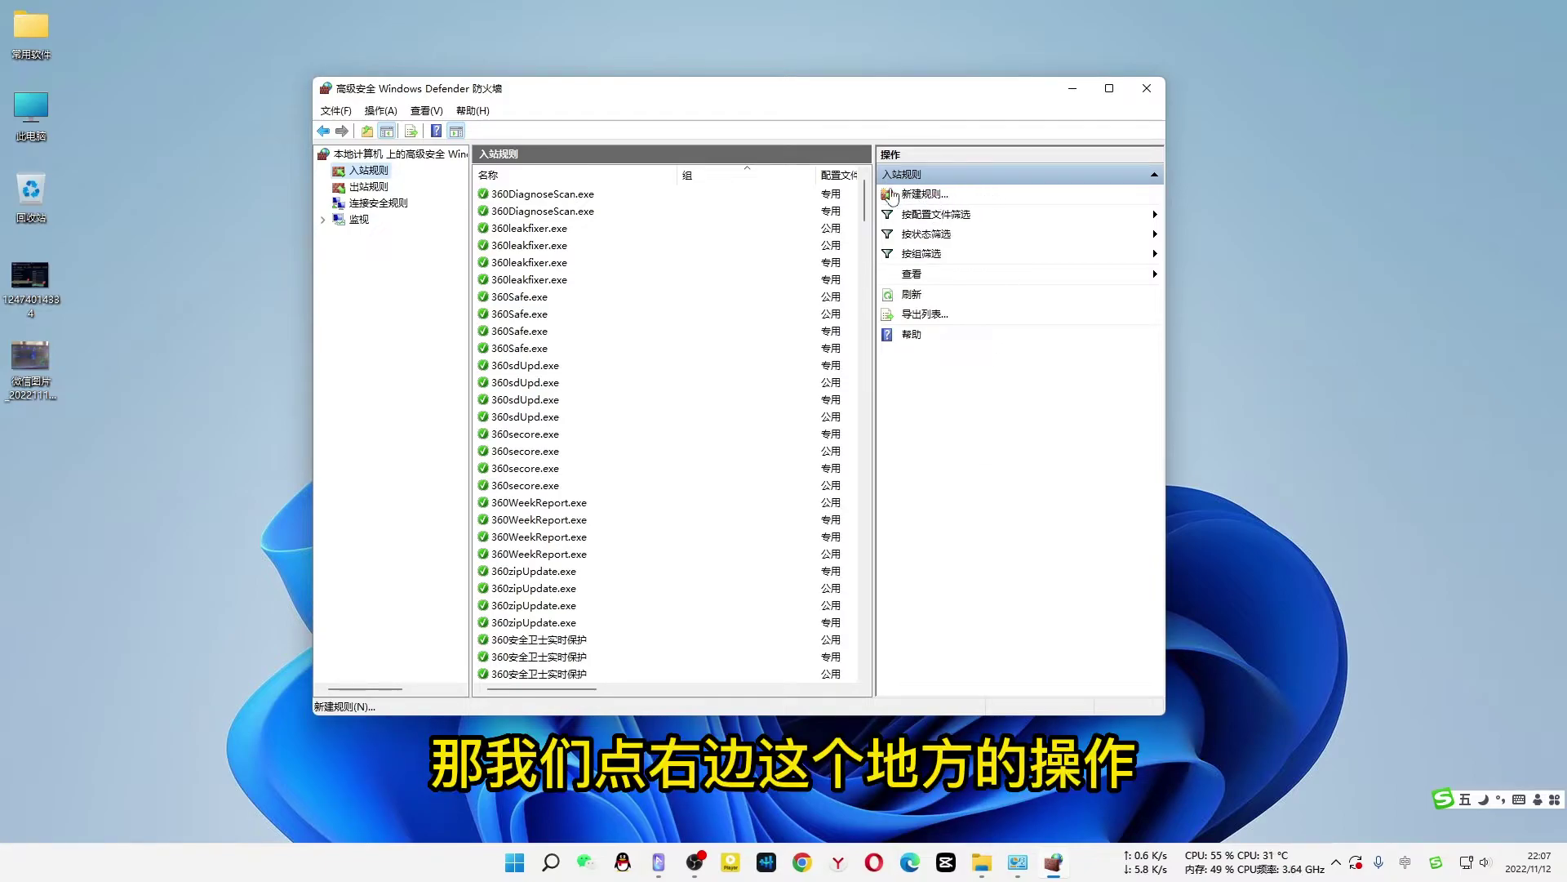
- Start a new inbound rule of type 端口 that applies to TCP on specific local port 9
{"action": "left_click", "coordinate": [934, 198]}
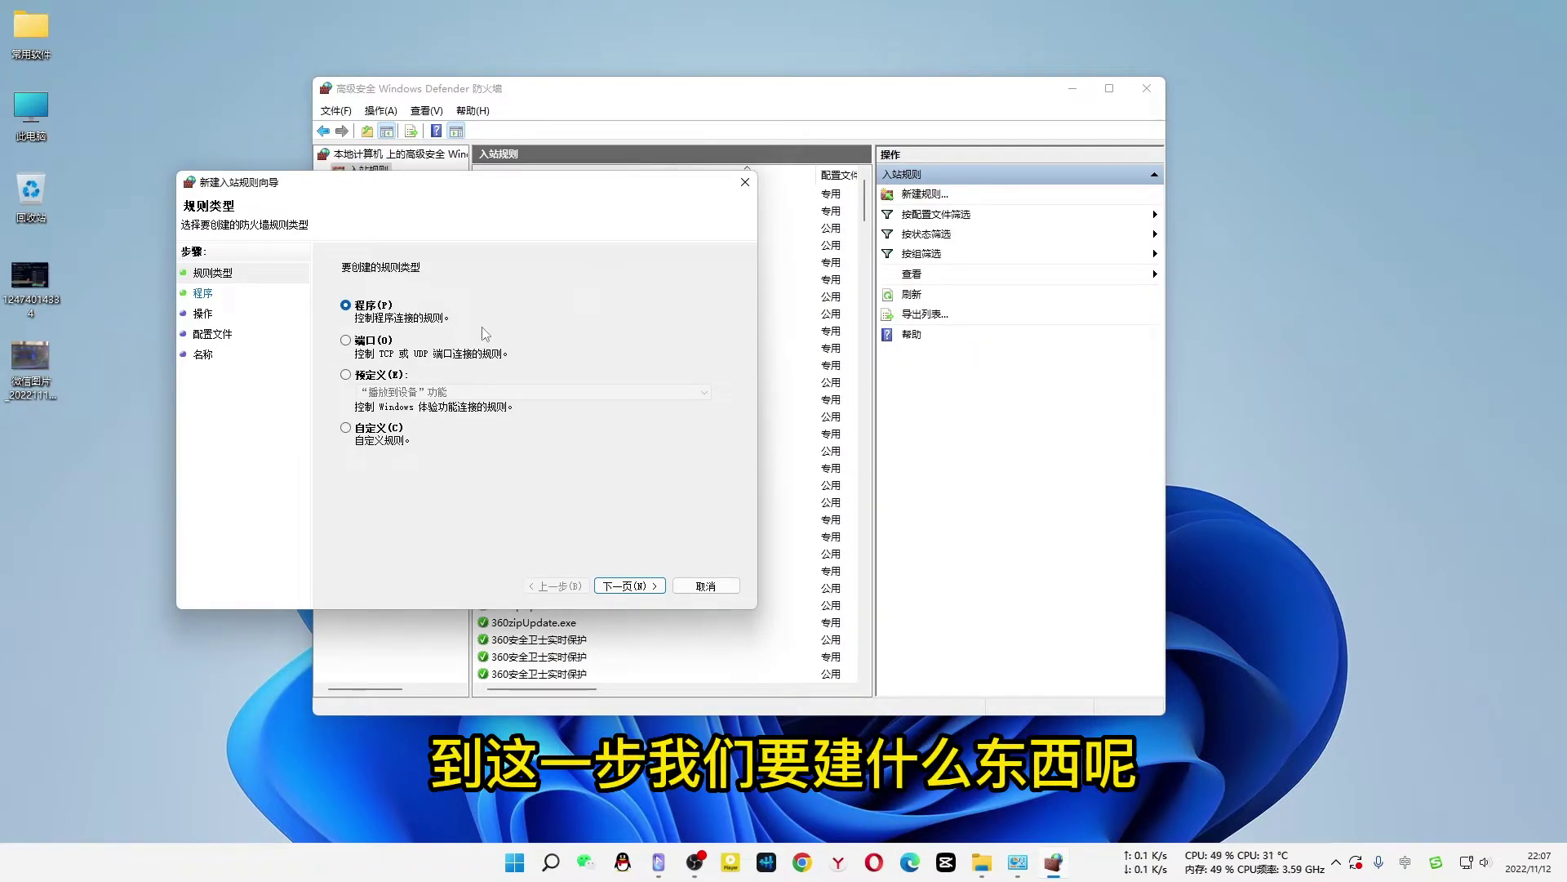
{"action": "left_click", "coordinate": [345, 341]}
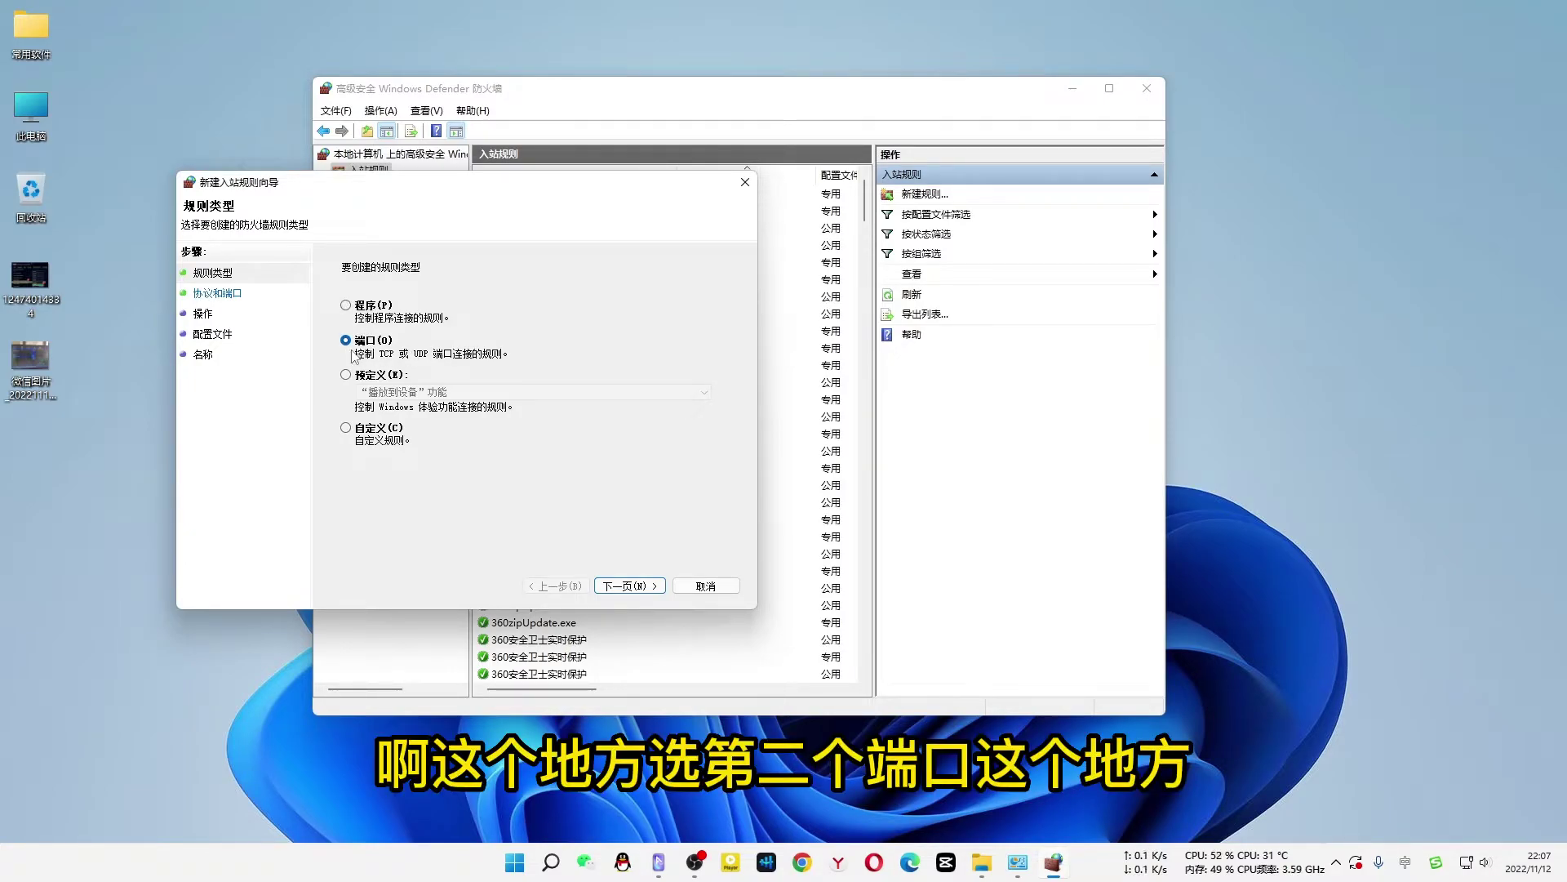
{"action": "left_click", "coordinate": [642, 584]}
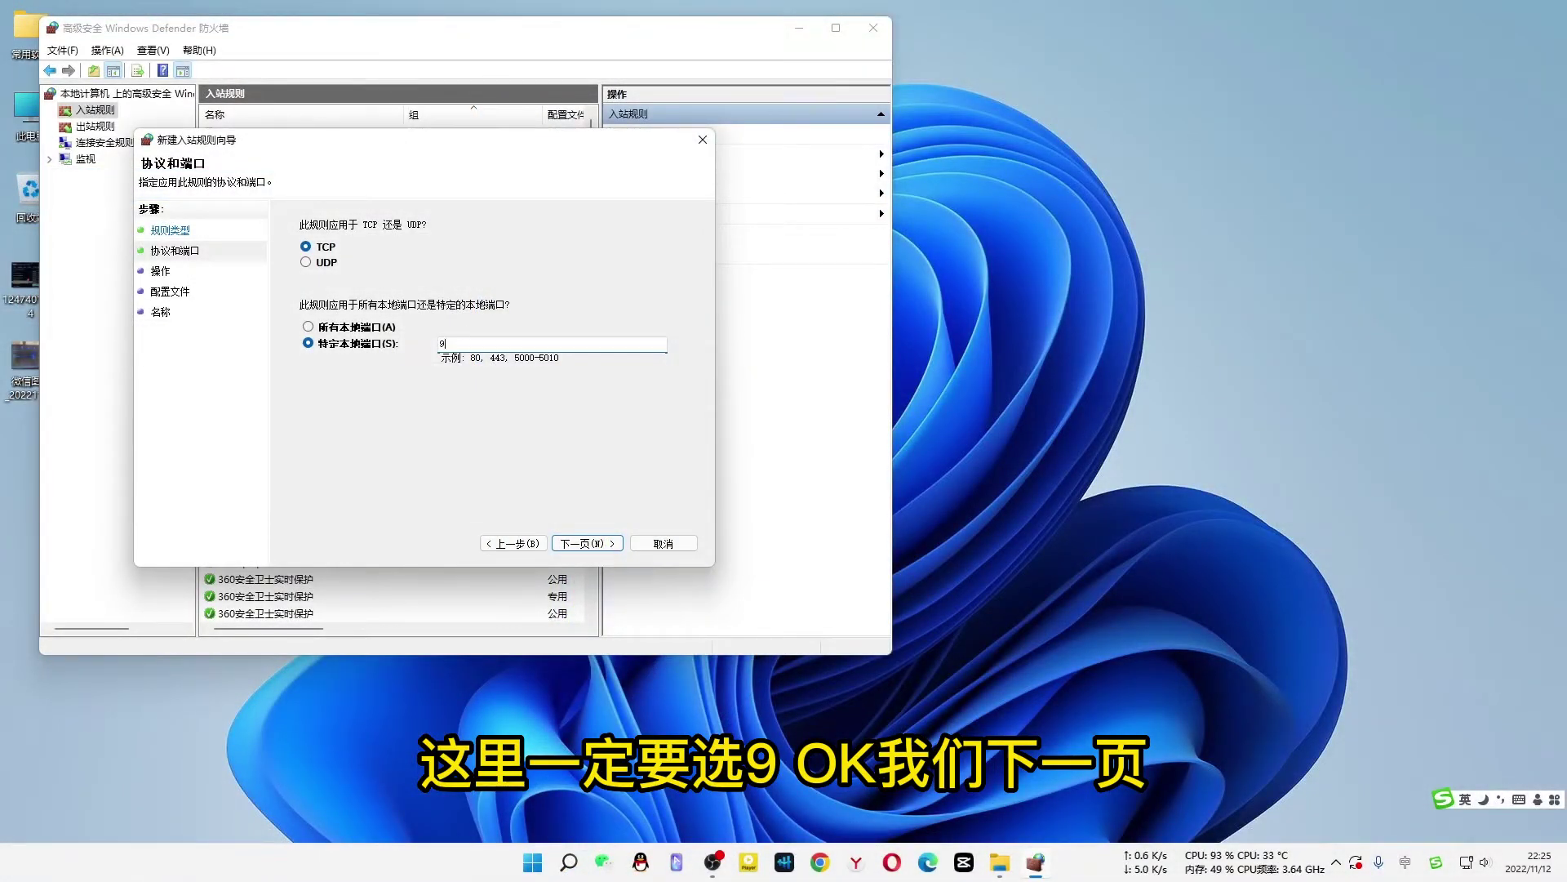
{"action": "left_click", "coordinate": [587, 541]}
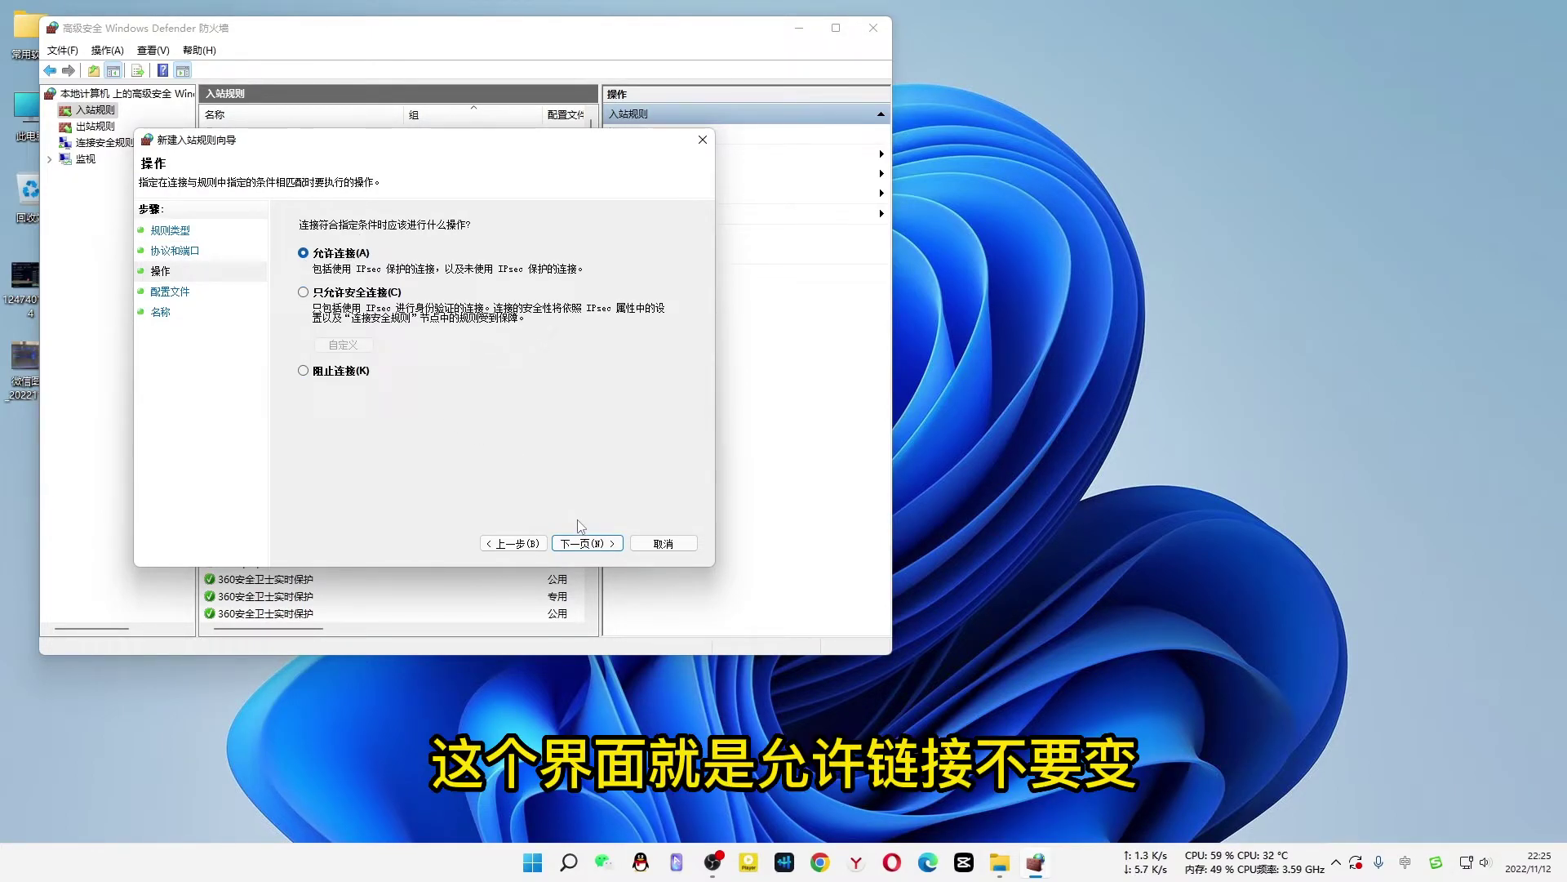
- Allow the connection for the 专用 and 公用 profiles only, name the rule 手机开机 and finish creating it
{"action": "left_click", "coordinate": [582, 543]}
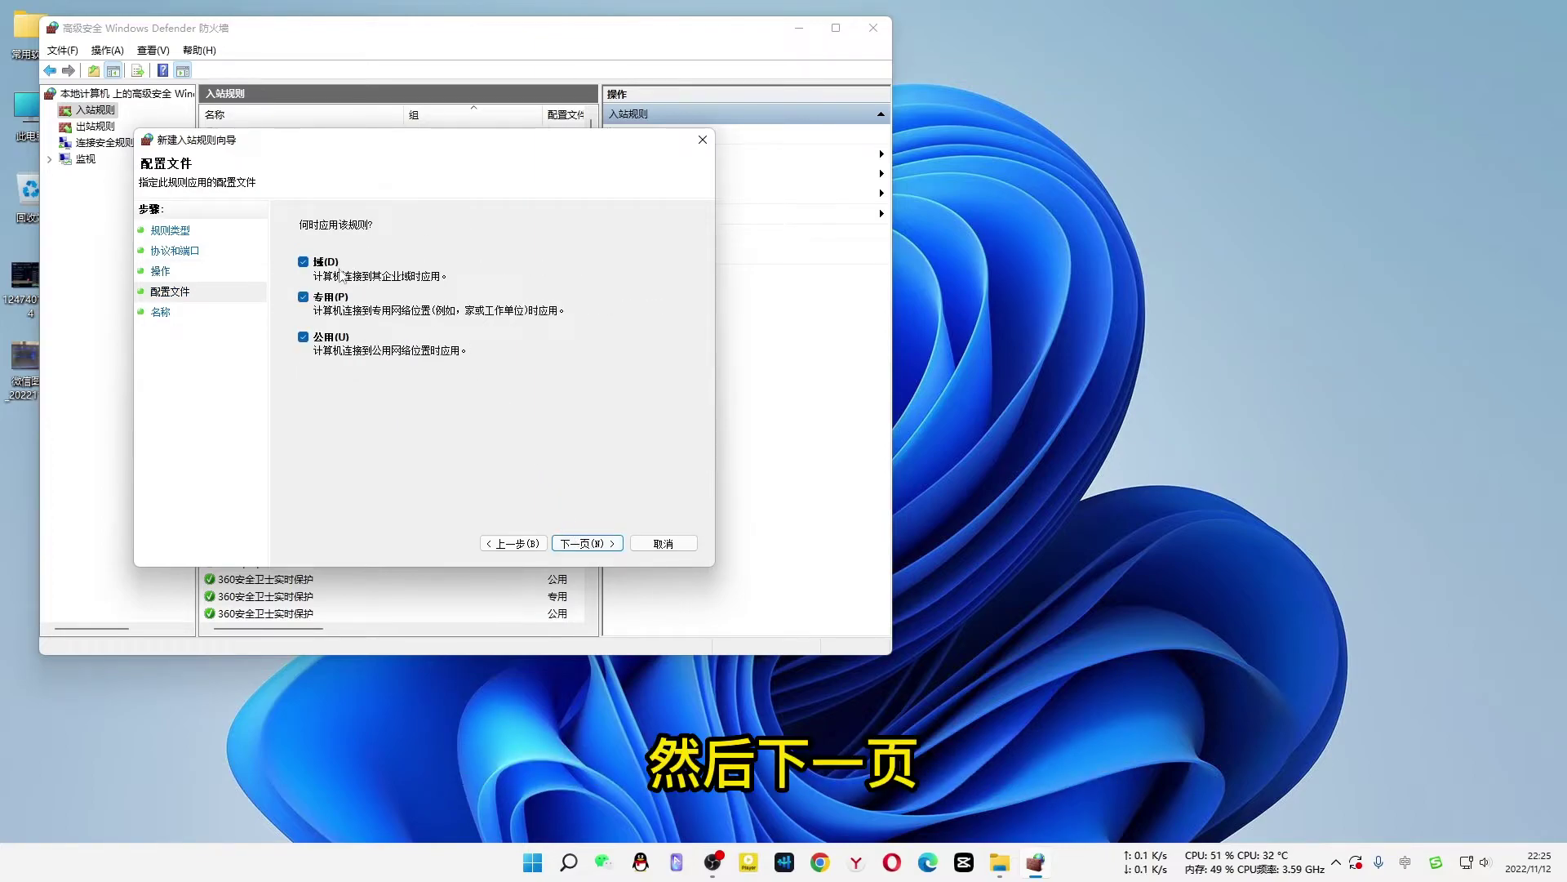
{"action": "left_click", "coordinate": [304, 262]}
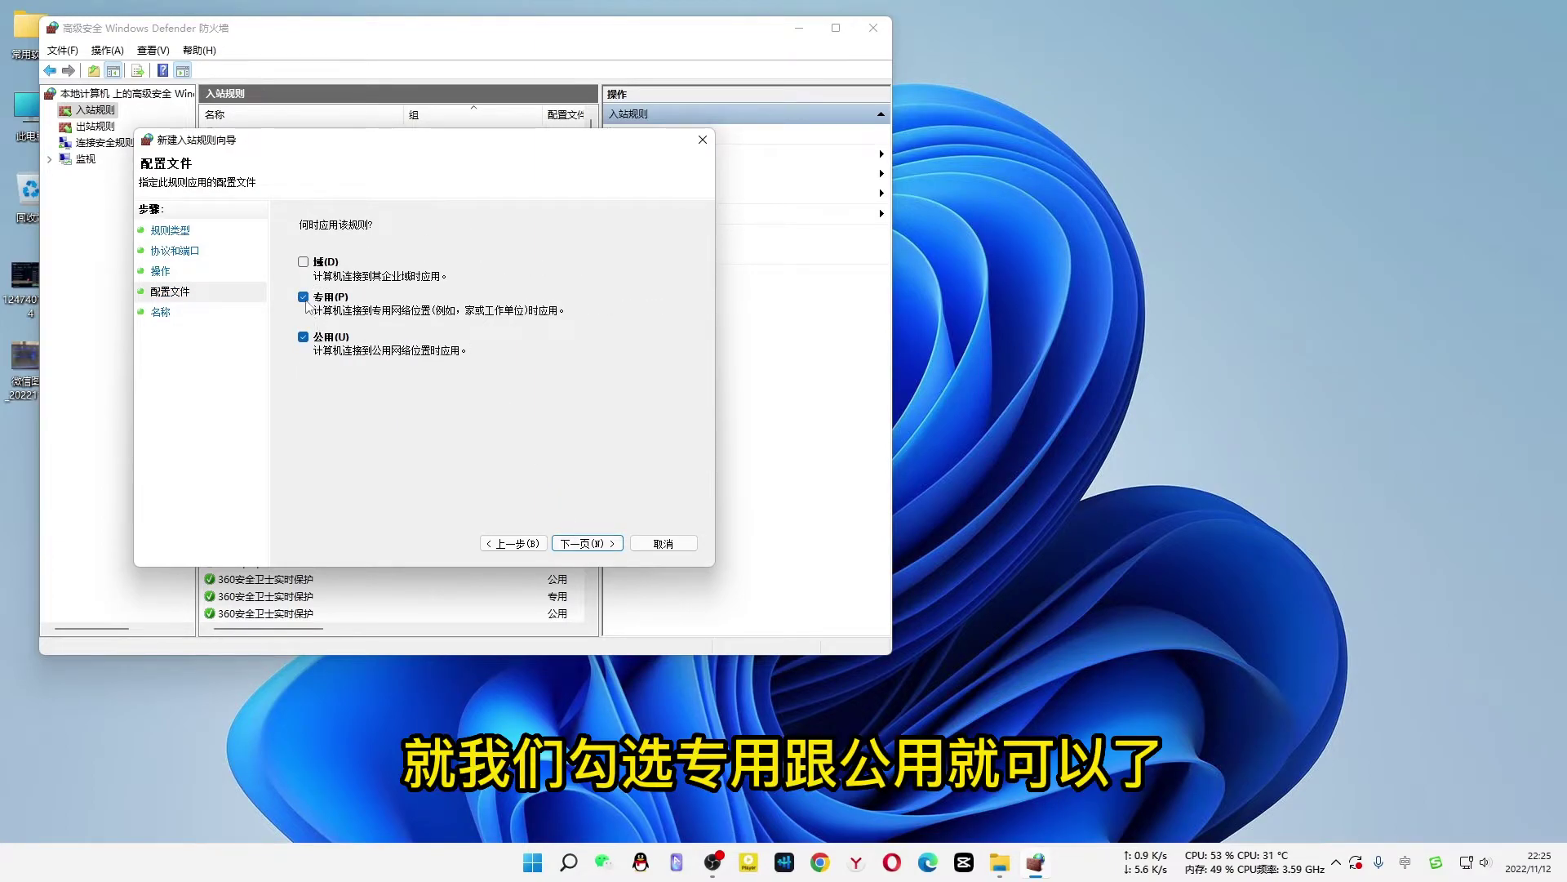
{"action": "left_click", "coordinate": [592, 542]}
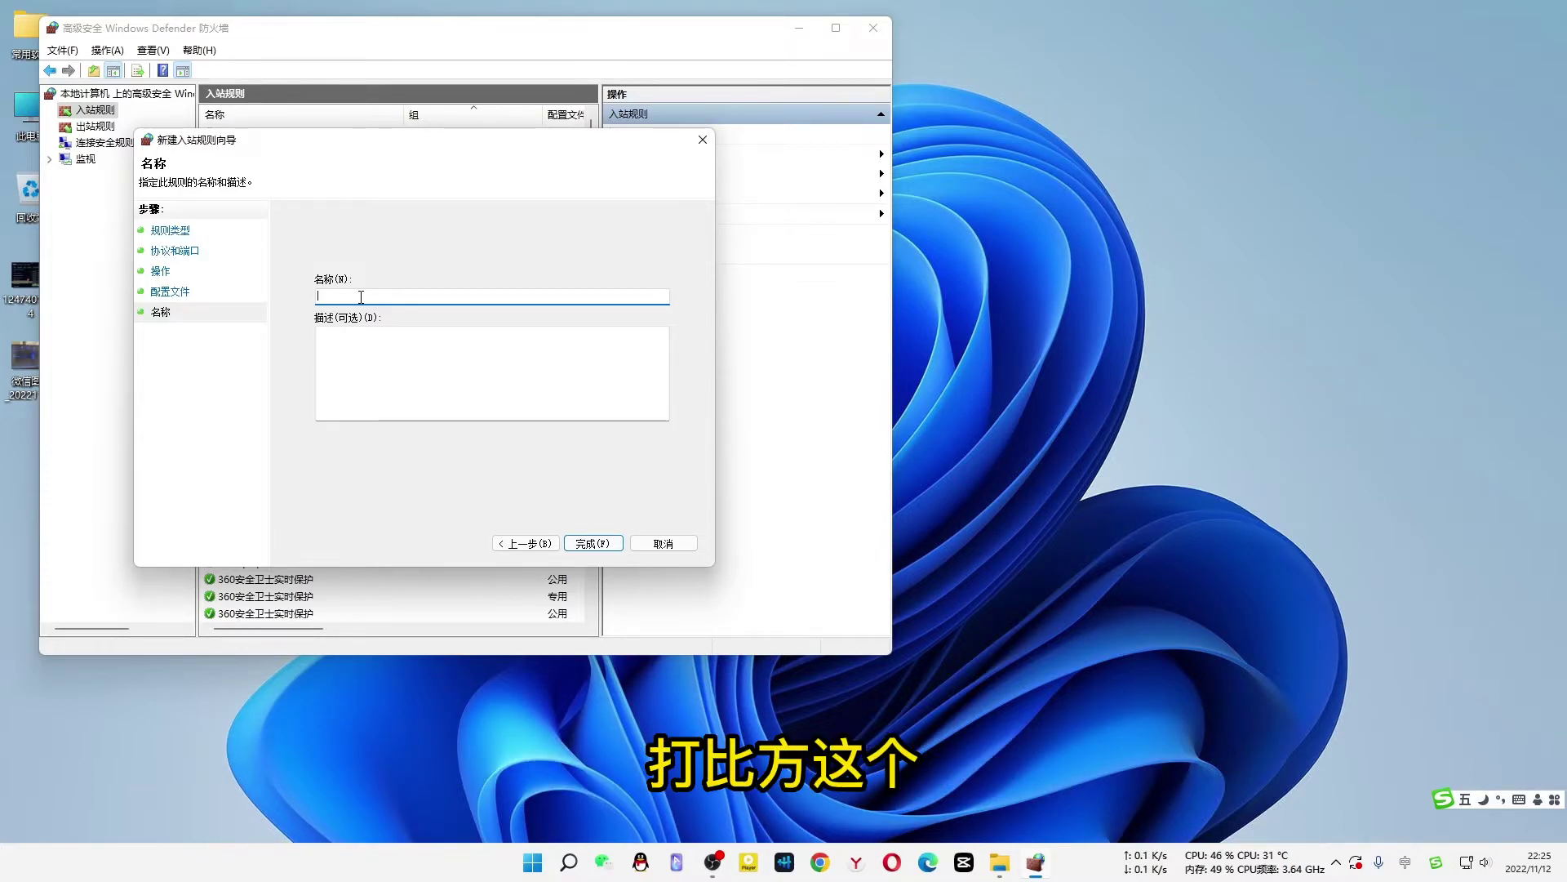
{"action": "type", "text": "手机开机"}
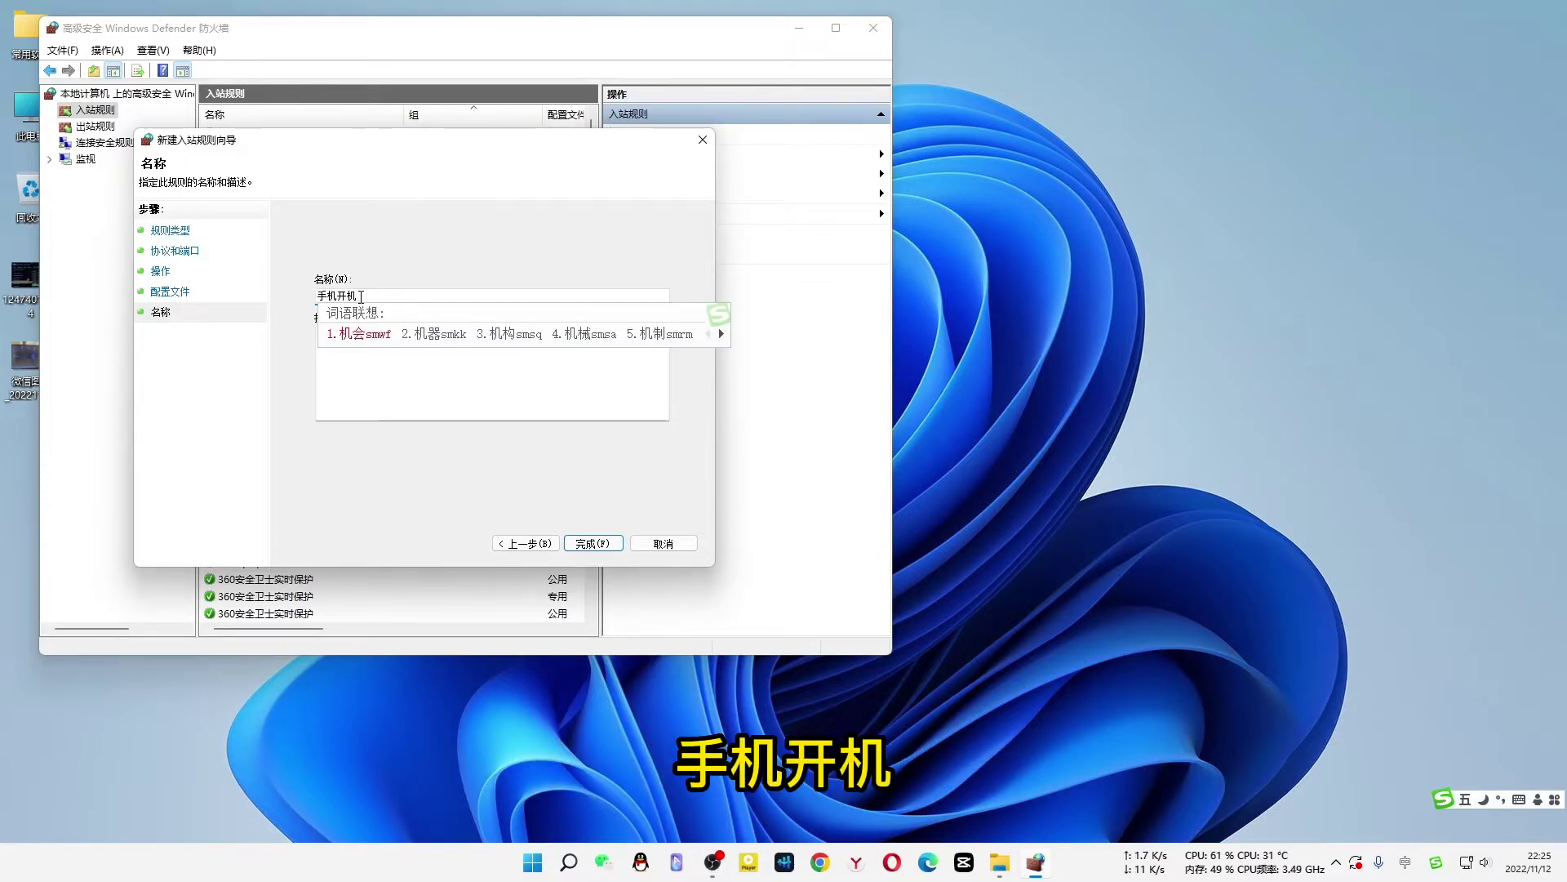
{"action": "left_click", "coordinate": [592, 543]}
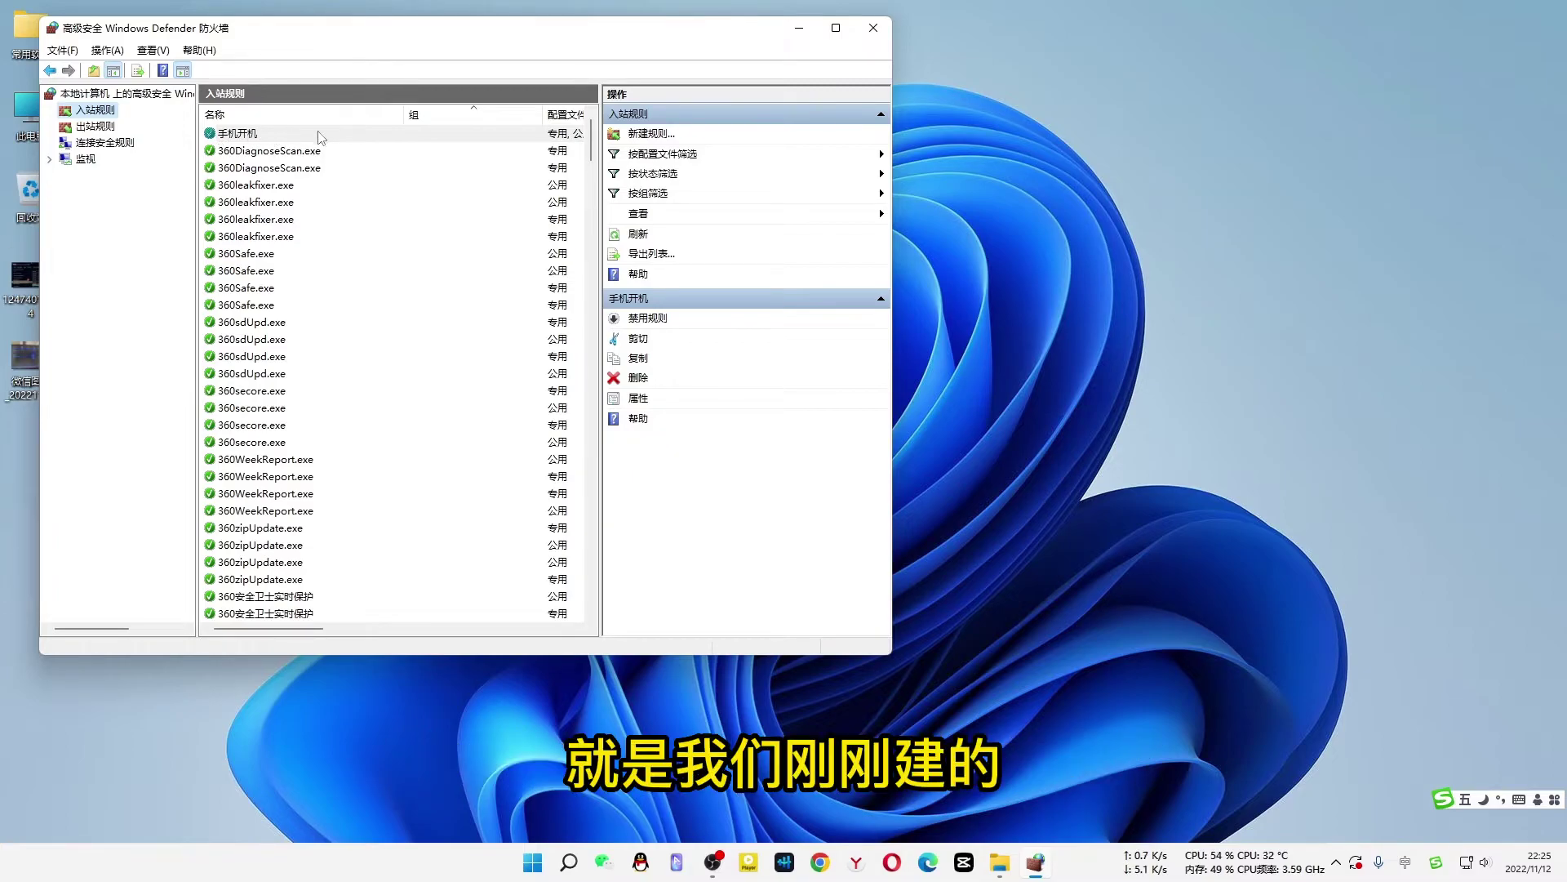
- Start a second inbound rule of type 端口 that applies to UDP on specific local port 9
{"action": "left_click", "coordinate": [662, 136]}
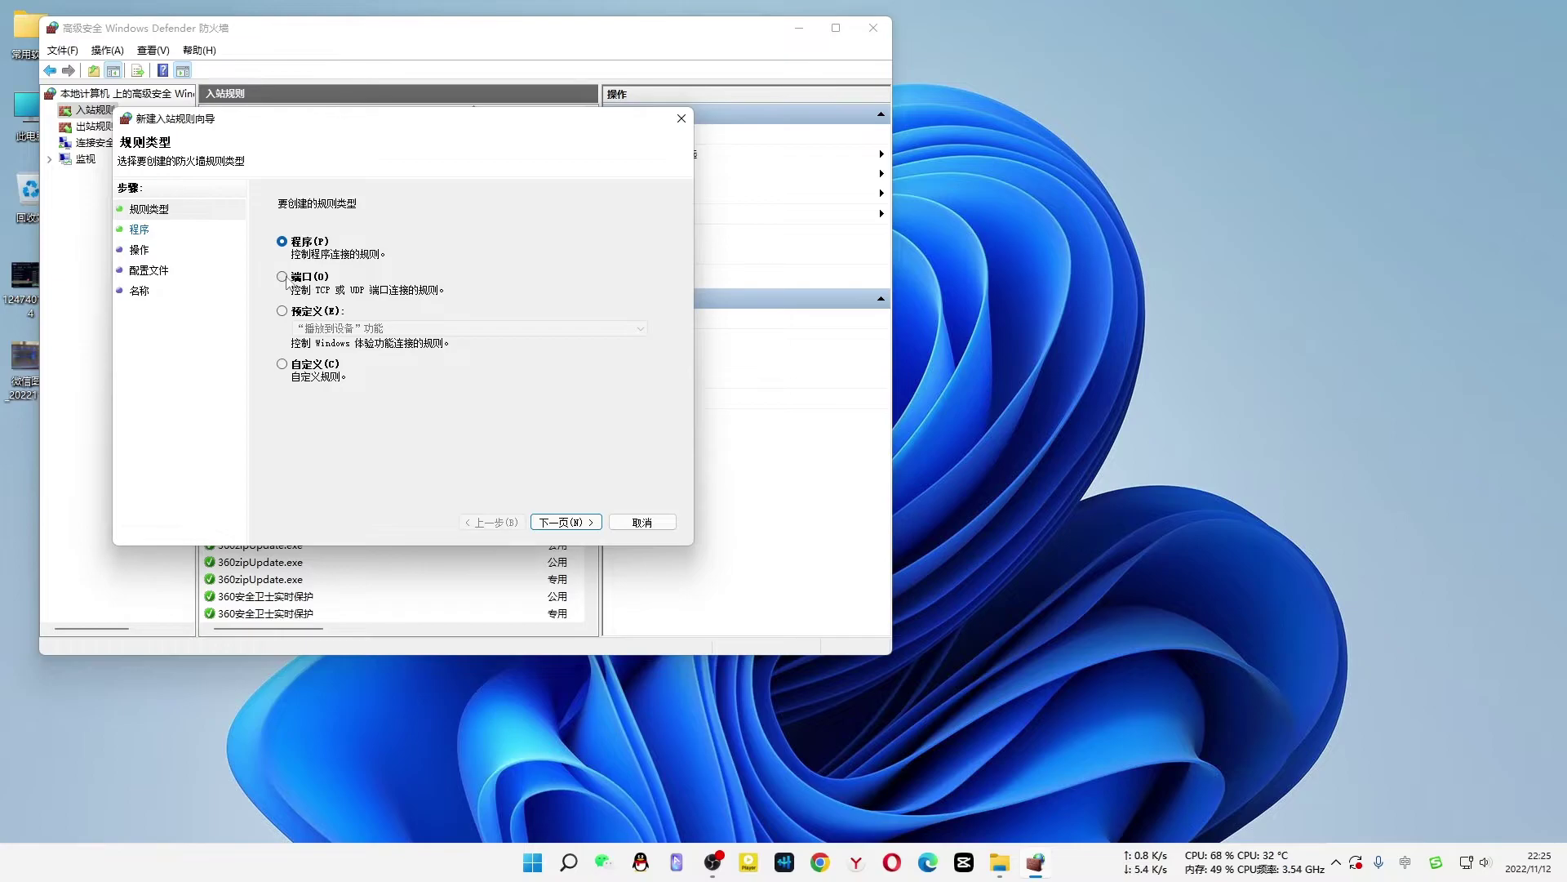
{"action": "left_click", "coordinate": [286, 277]}
{"action": "left_click", "coordinate": [561, 527]}
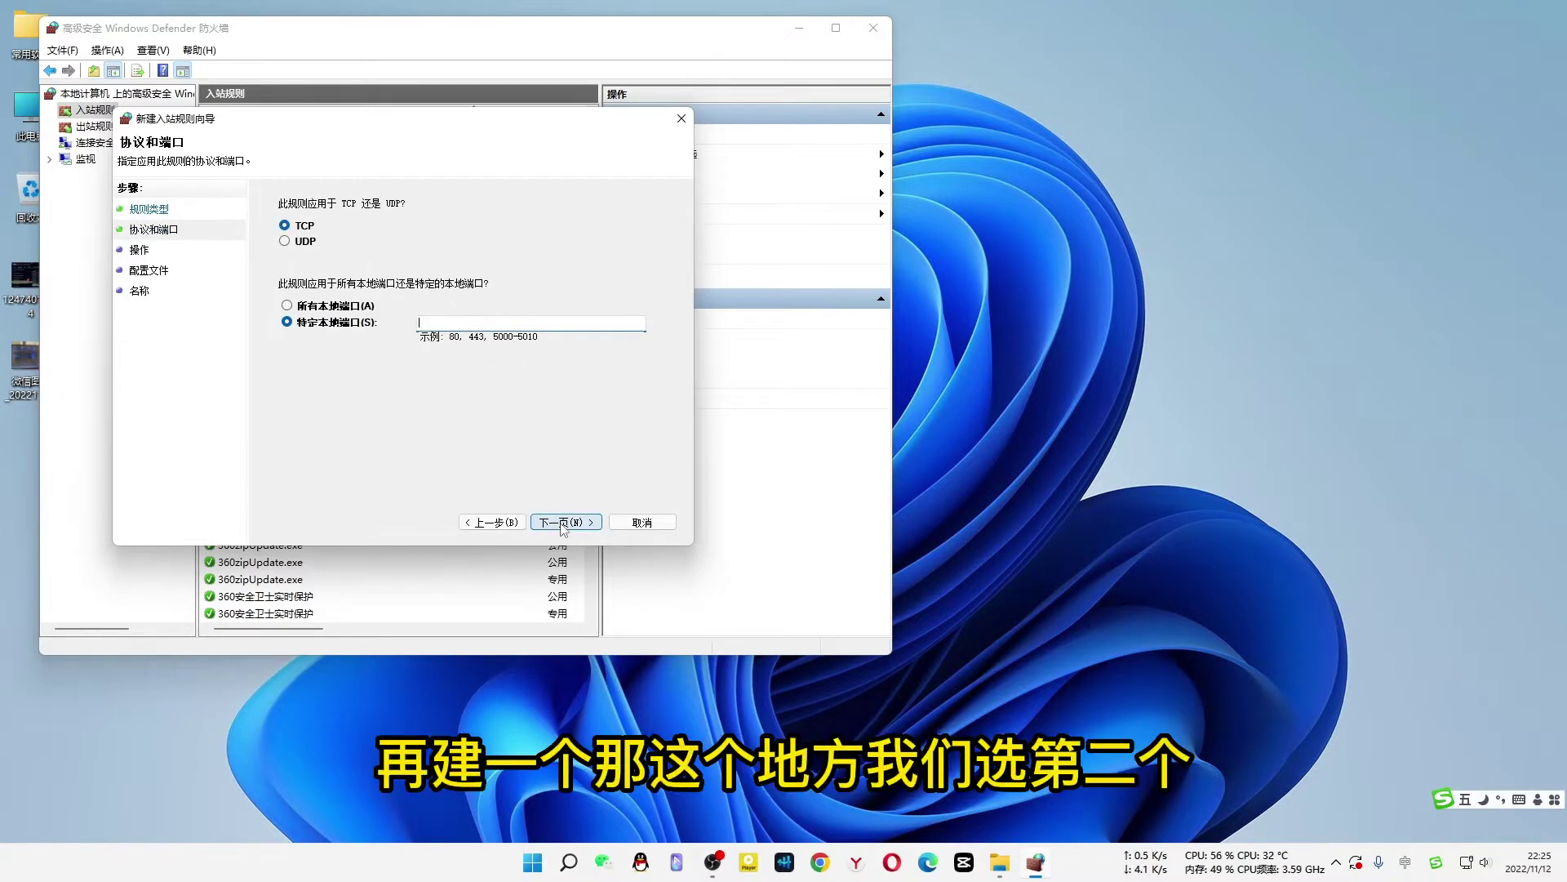
{"action": "left_click", "coordinate": [286, 243]}
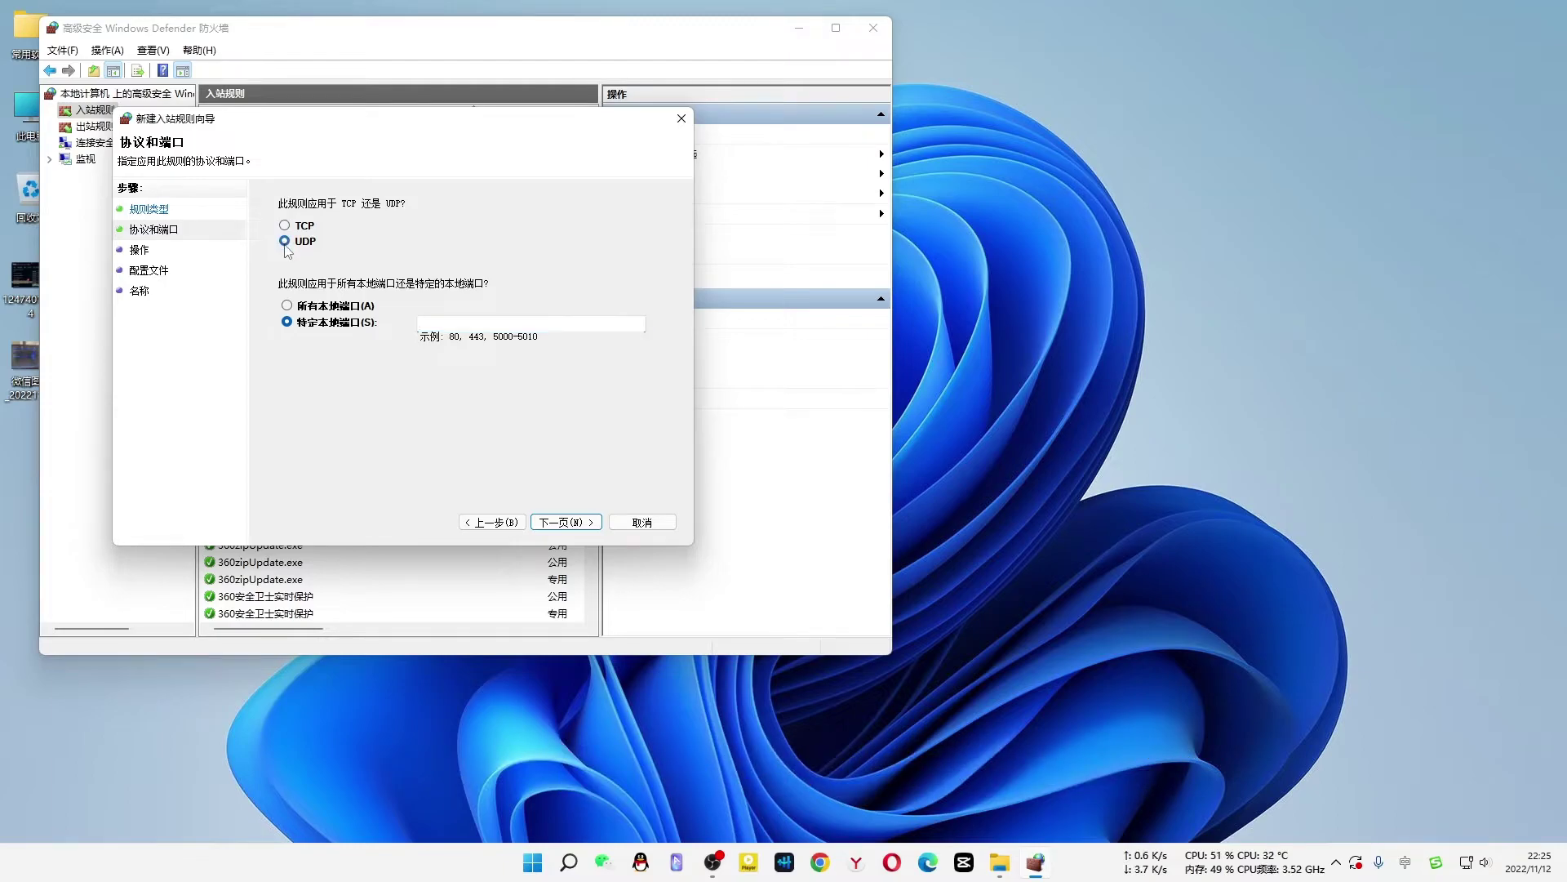
{"action": "left_click", "coordinate": [460, 324]}
{"action": "type", "text": "90"}
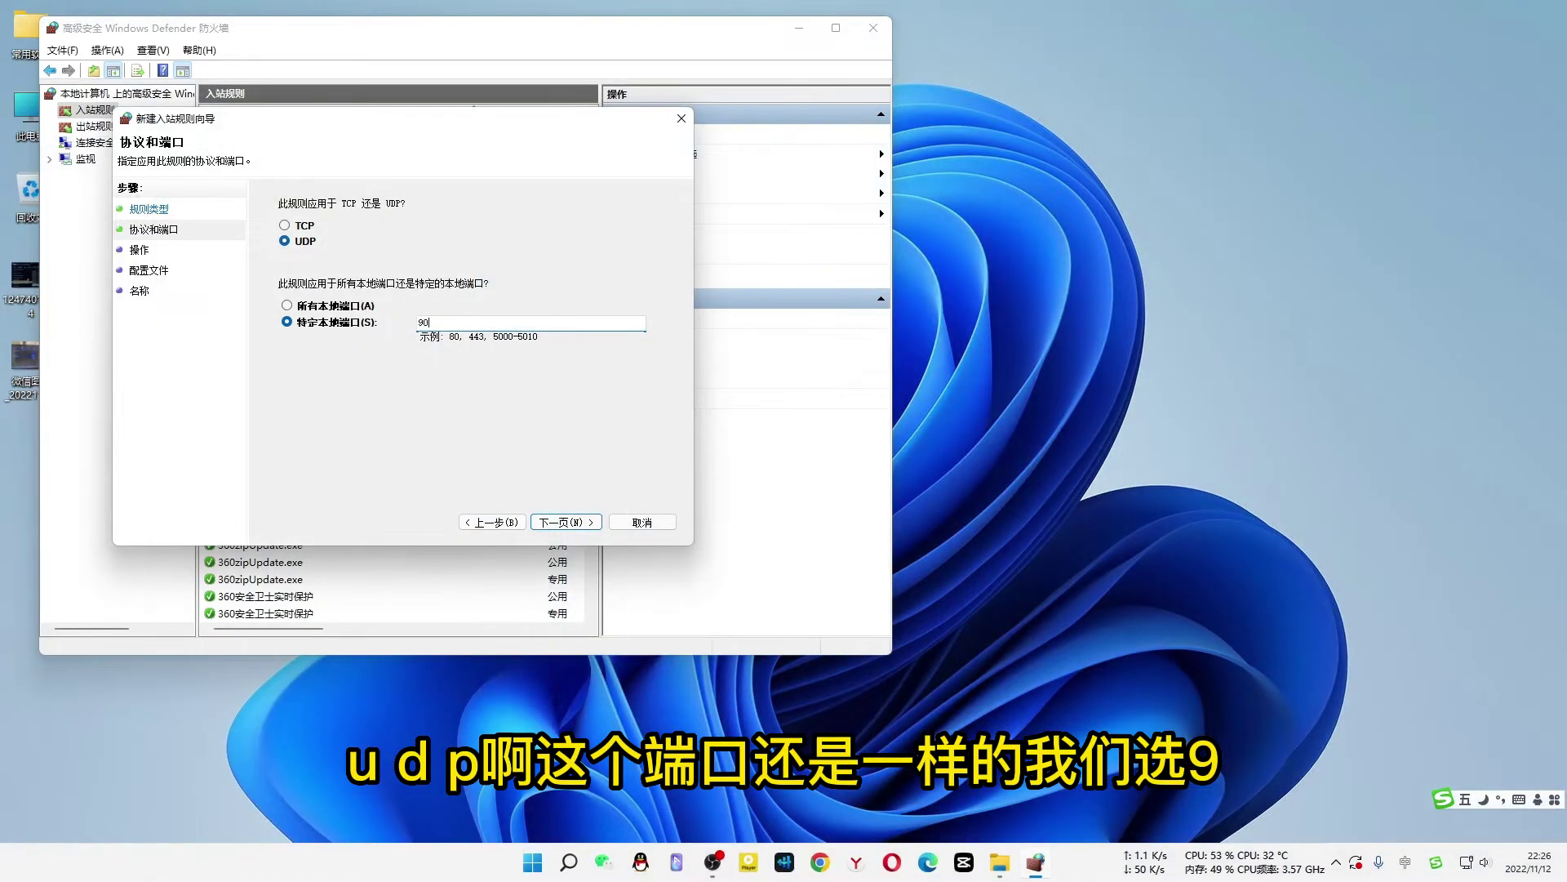
{"action": "key", "text": "BackSpace"}
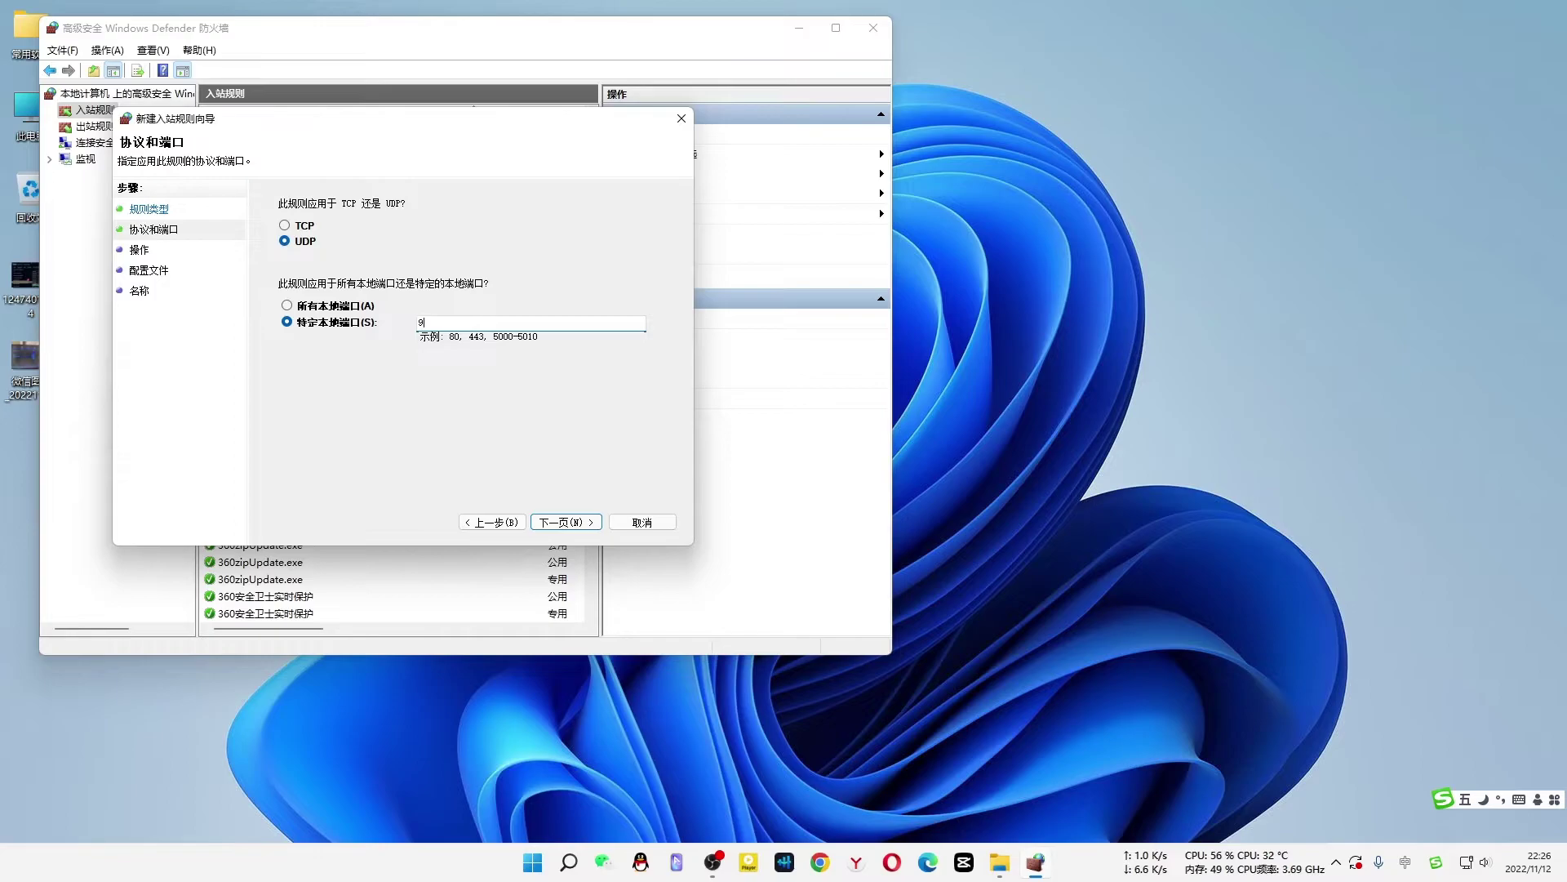
{"action": "left_click", "coordinate": [566, 522]}
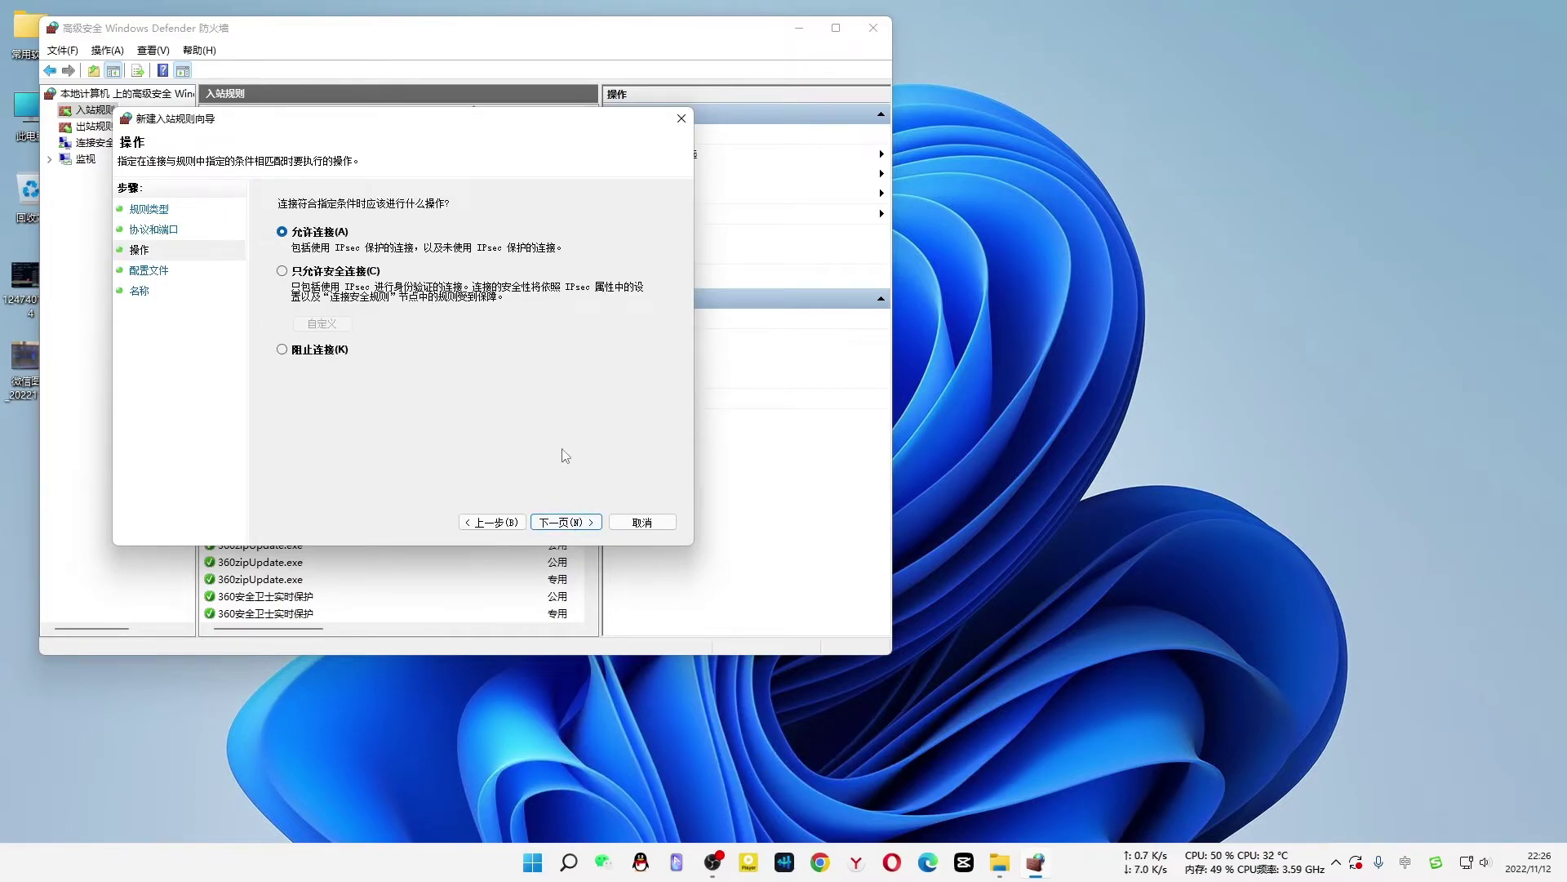
- Accept 允许连接 and the 专用 and 公用 profiles for the UDP rule, name it 手机开机 and finish creating it
{"action": "left_click", "coordinate": [554, 523]}
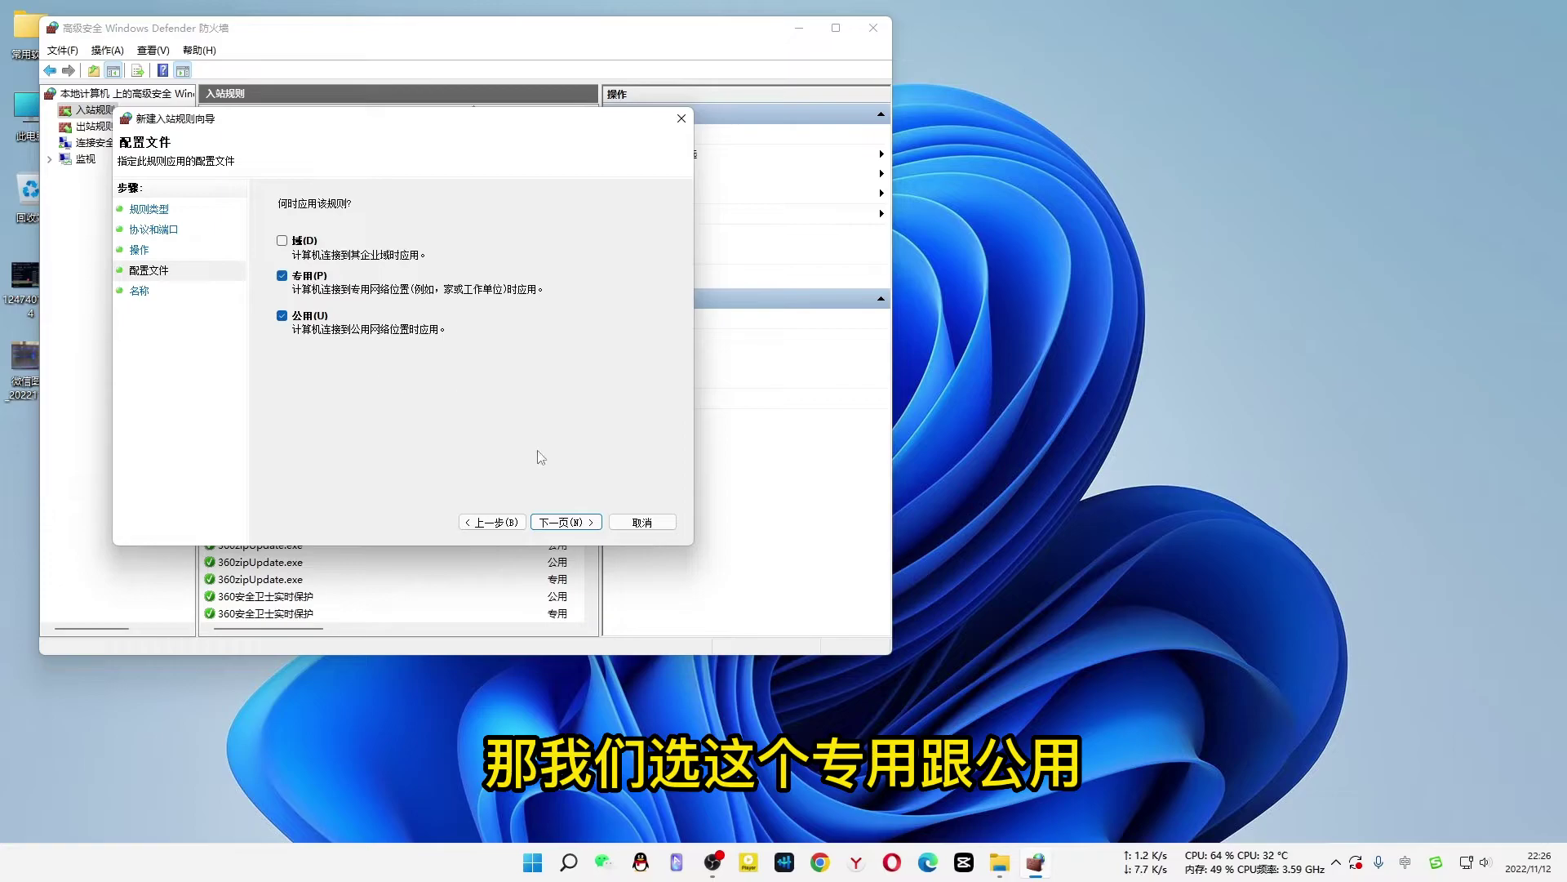
{"action": "left_click", "coordinate": [563, 521]}
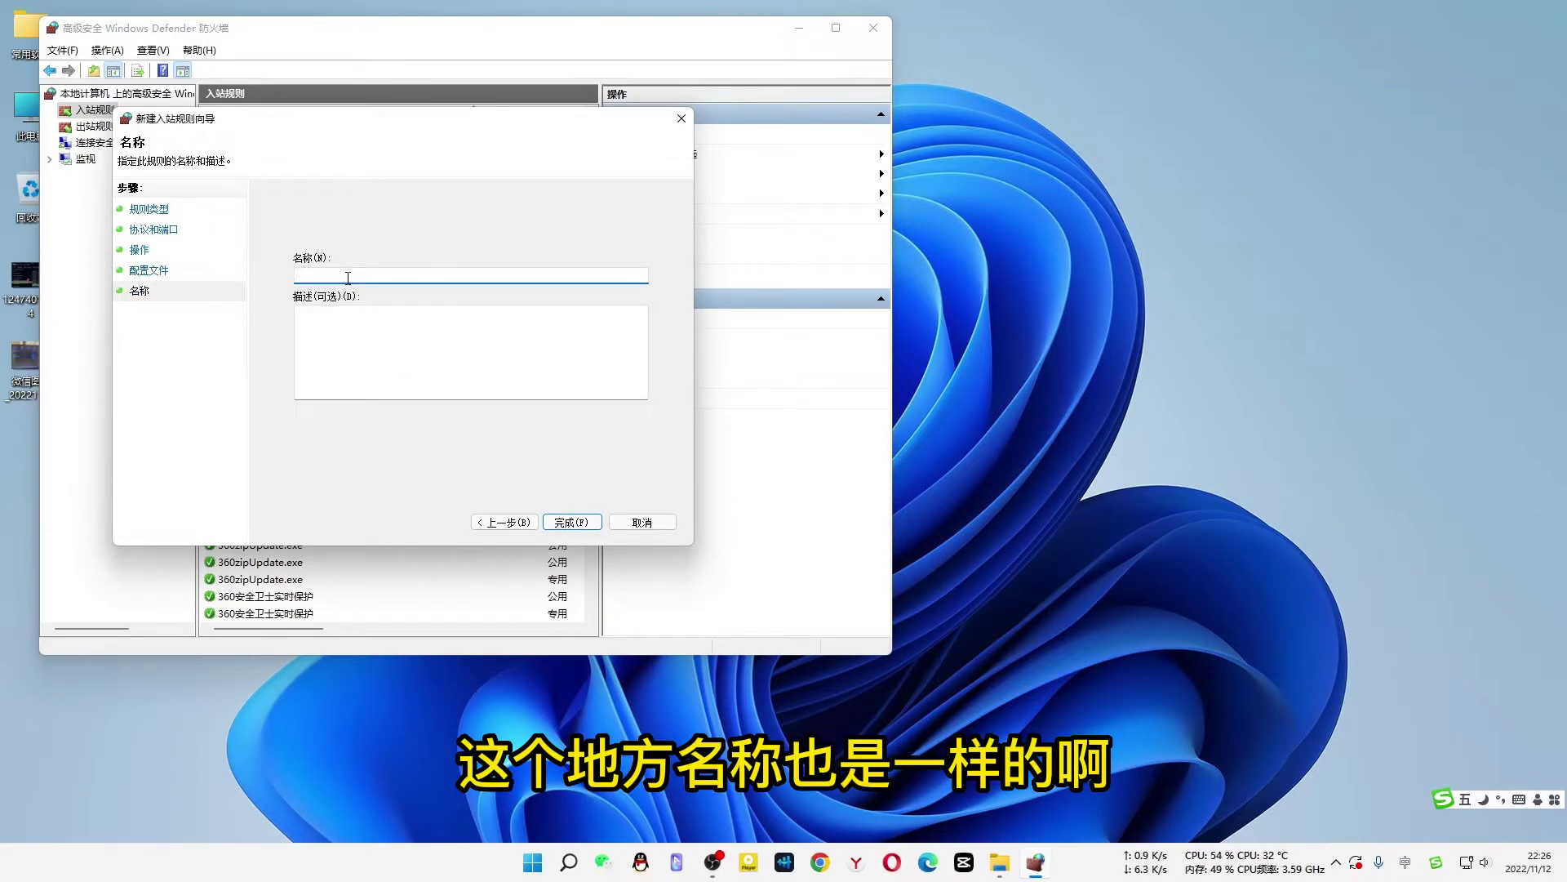
{"action": "type", "text": "手机开机"}
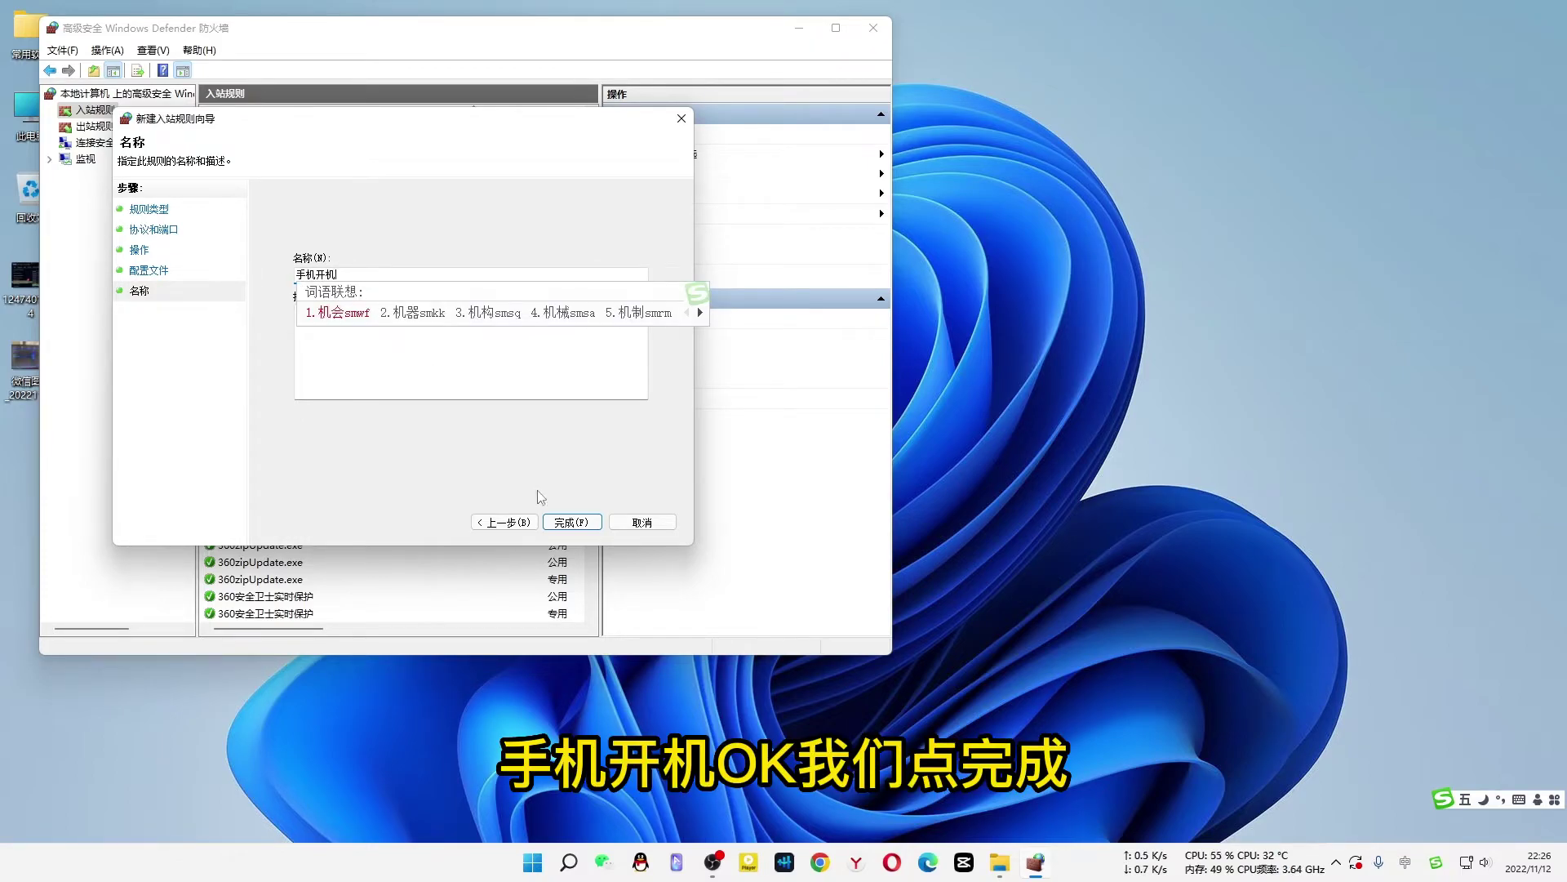
{"action": "left_click", "coordinate": [574, 523]}
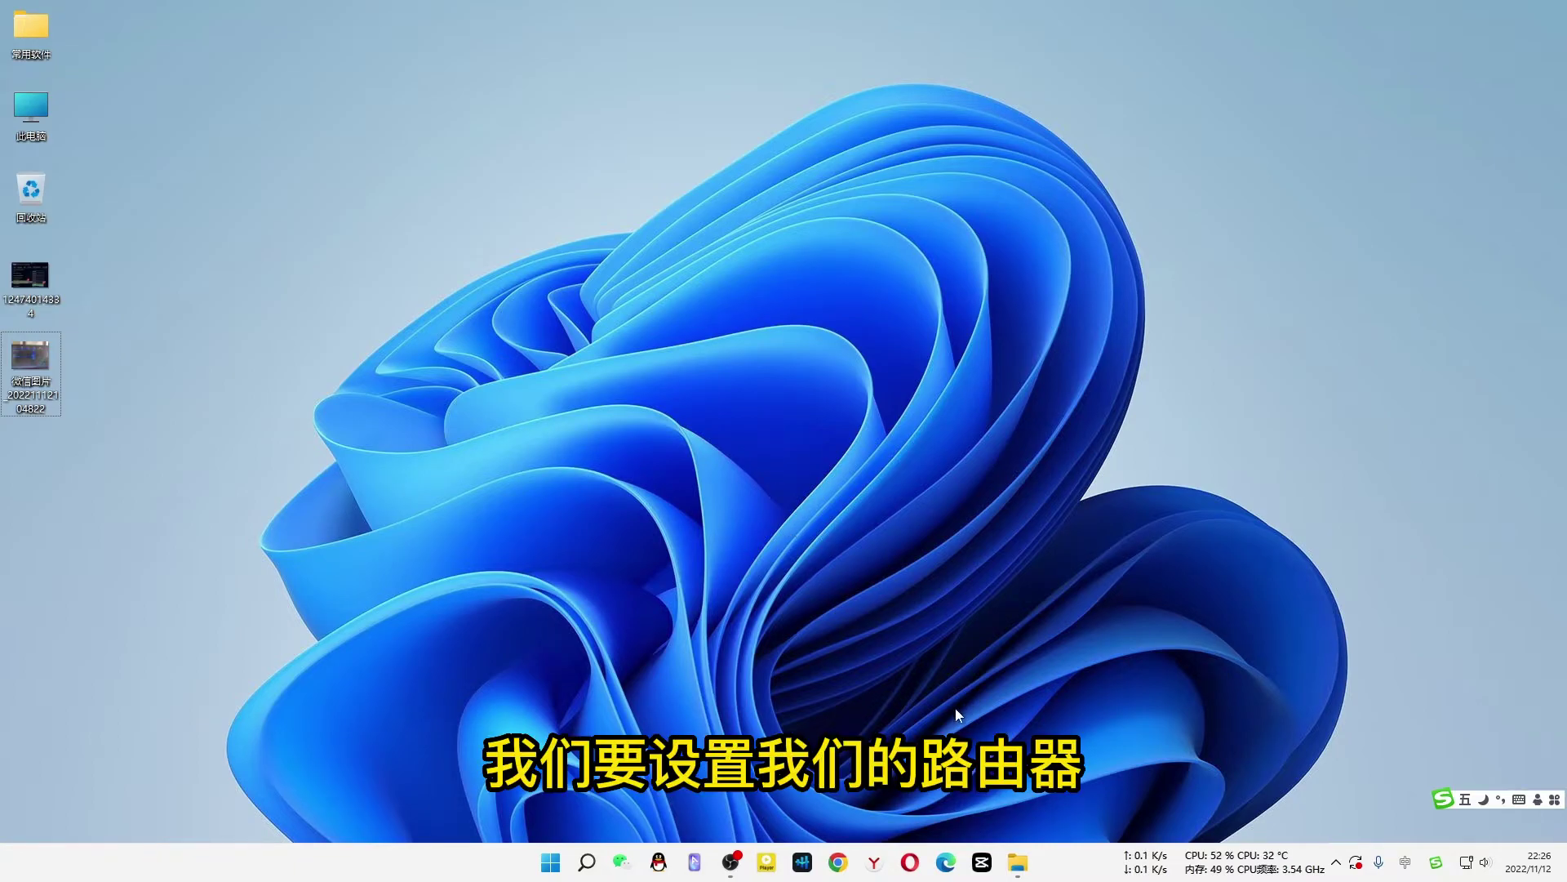
- Open the router's admin page at 192.168.3.1 in Edge and show the 局域网 page of its network settings
{"action": "left_click", "coordinate": [946, 866]}
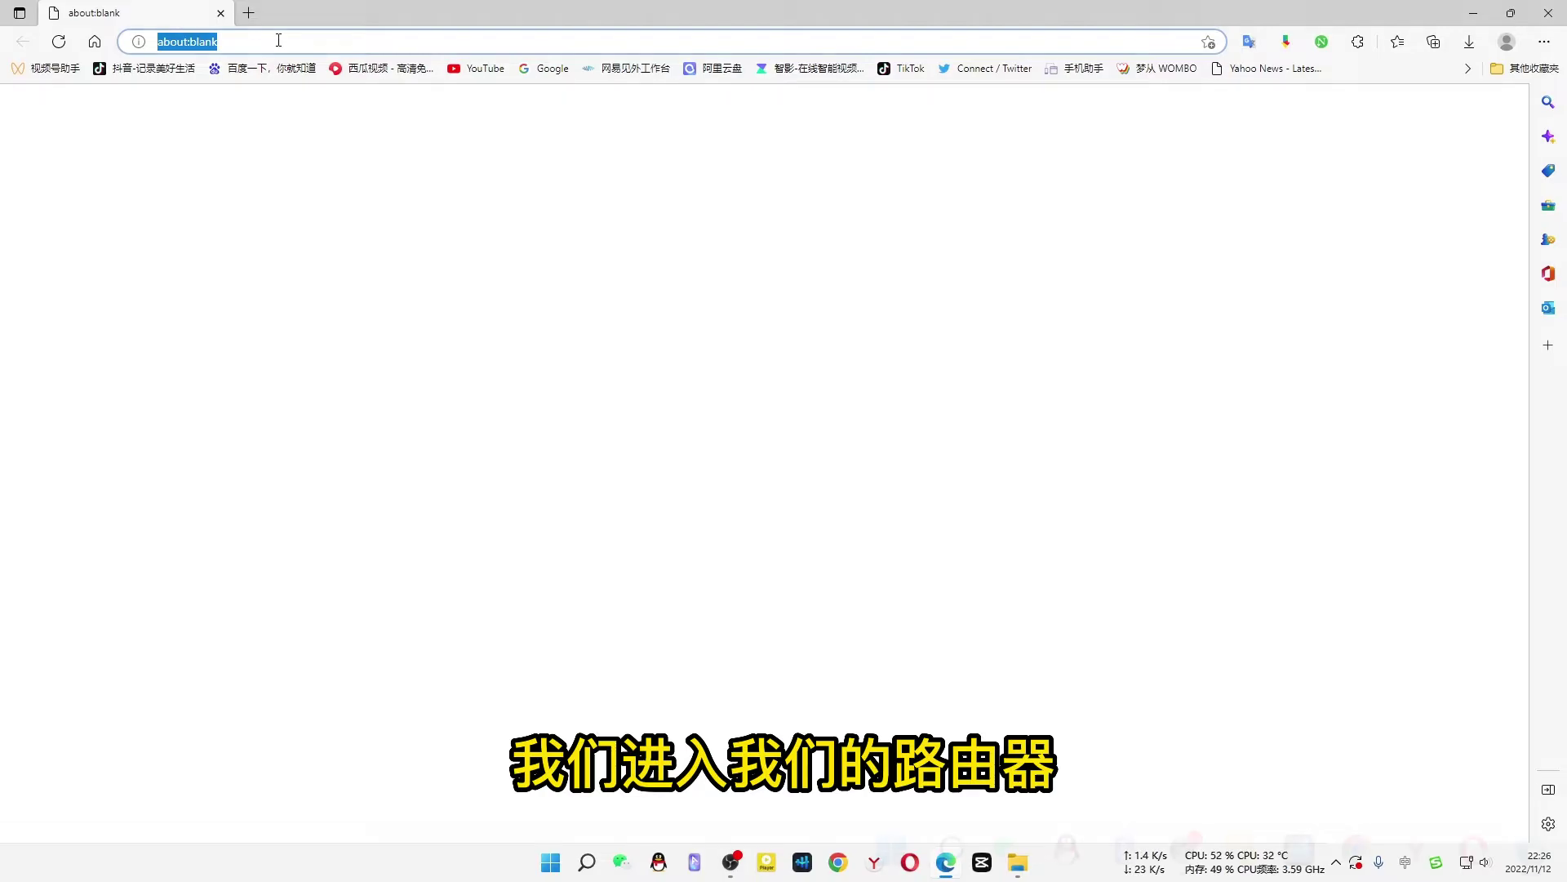
{"action": "type", "text": "19"}
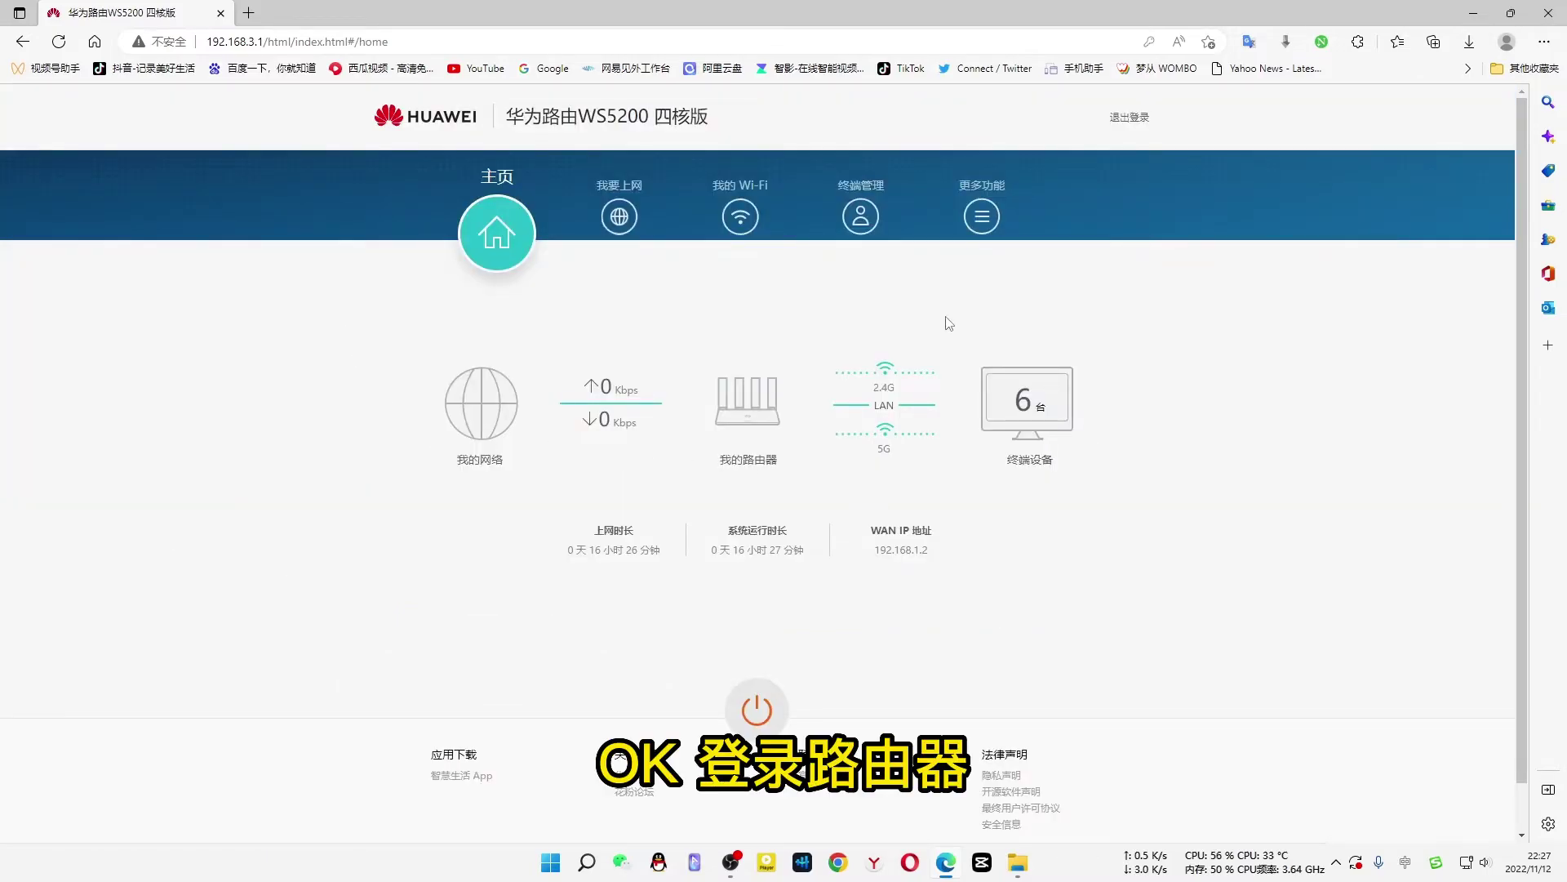
{"action": "left_click", "coordinate": [982, 216]}
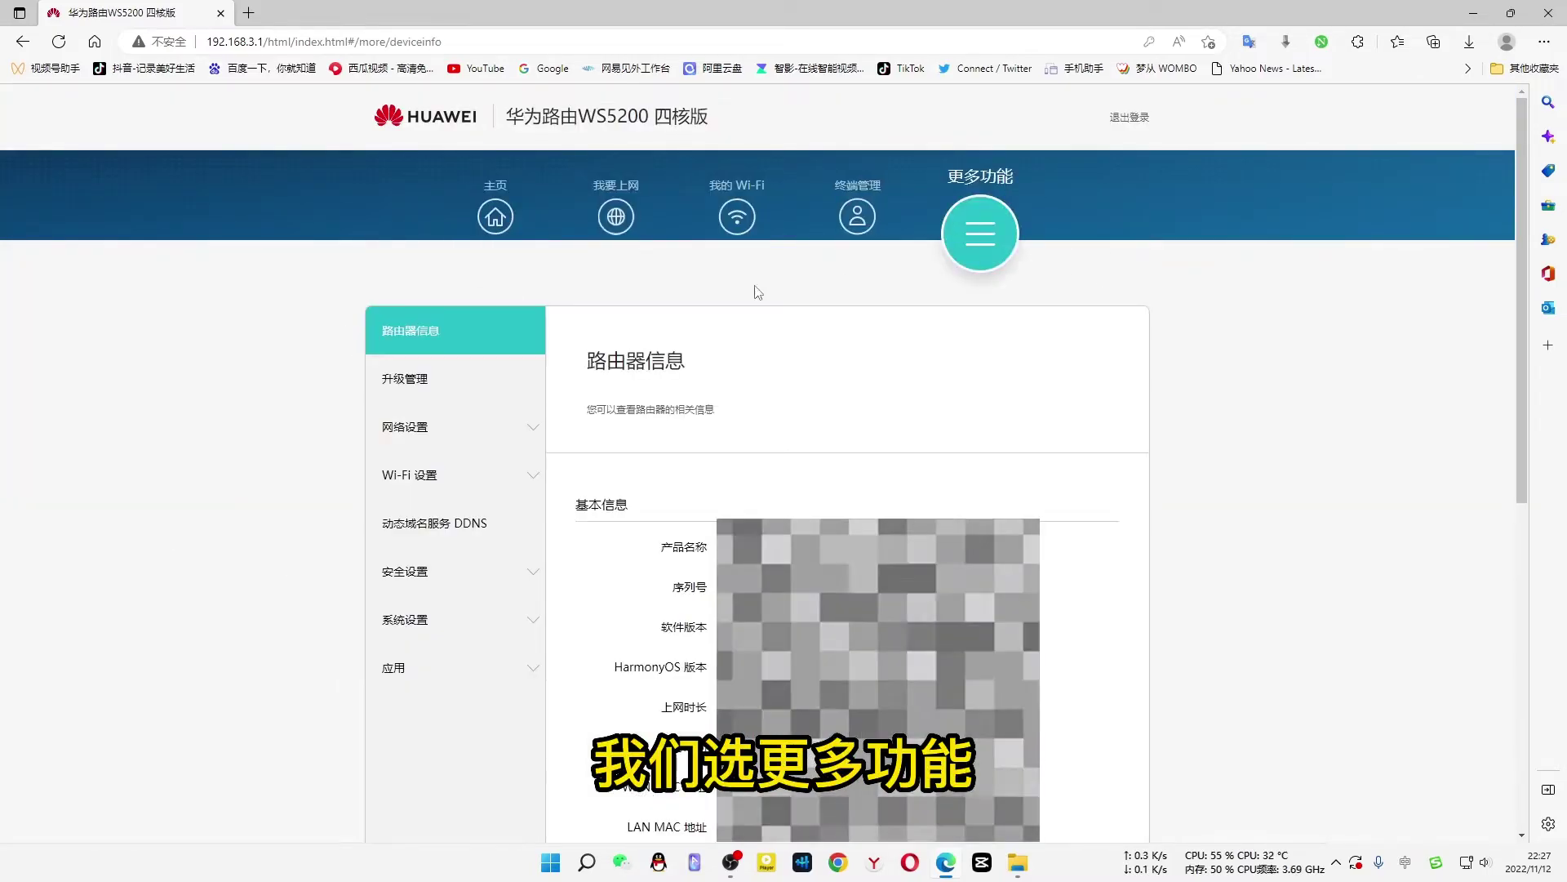
{"action": "left_click", "coordinate": [415, 436]}
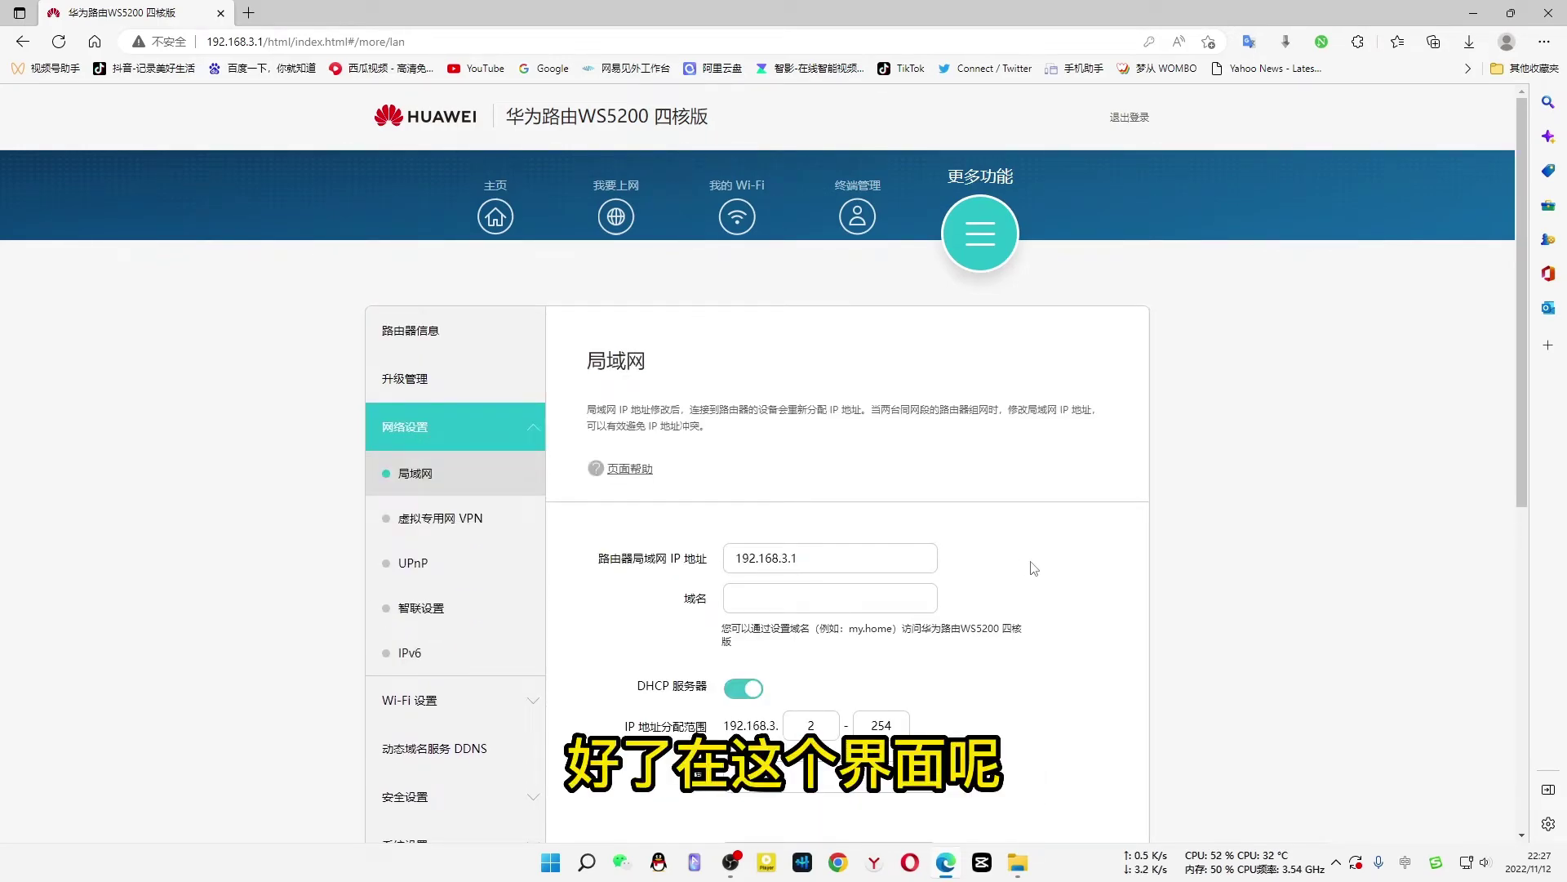
- Examine the router's DHCP settings, static IP binding list and the fields for a new static IP binding without adding one
{"action": "scroll", "coordinate": [1033, 569], "scroll_direction": "down", "scroll_amount": 1}
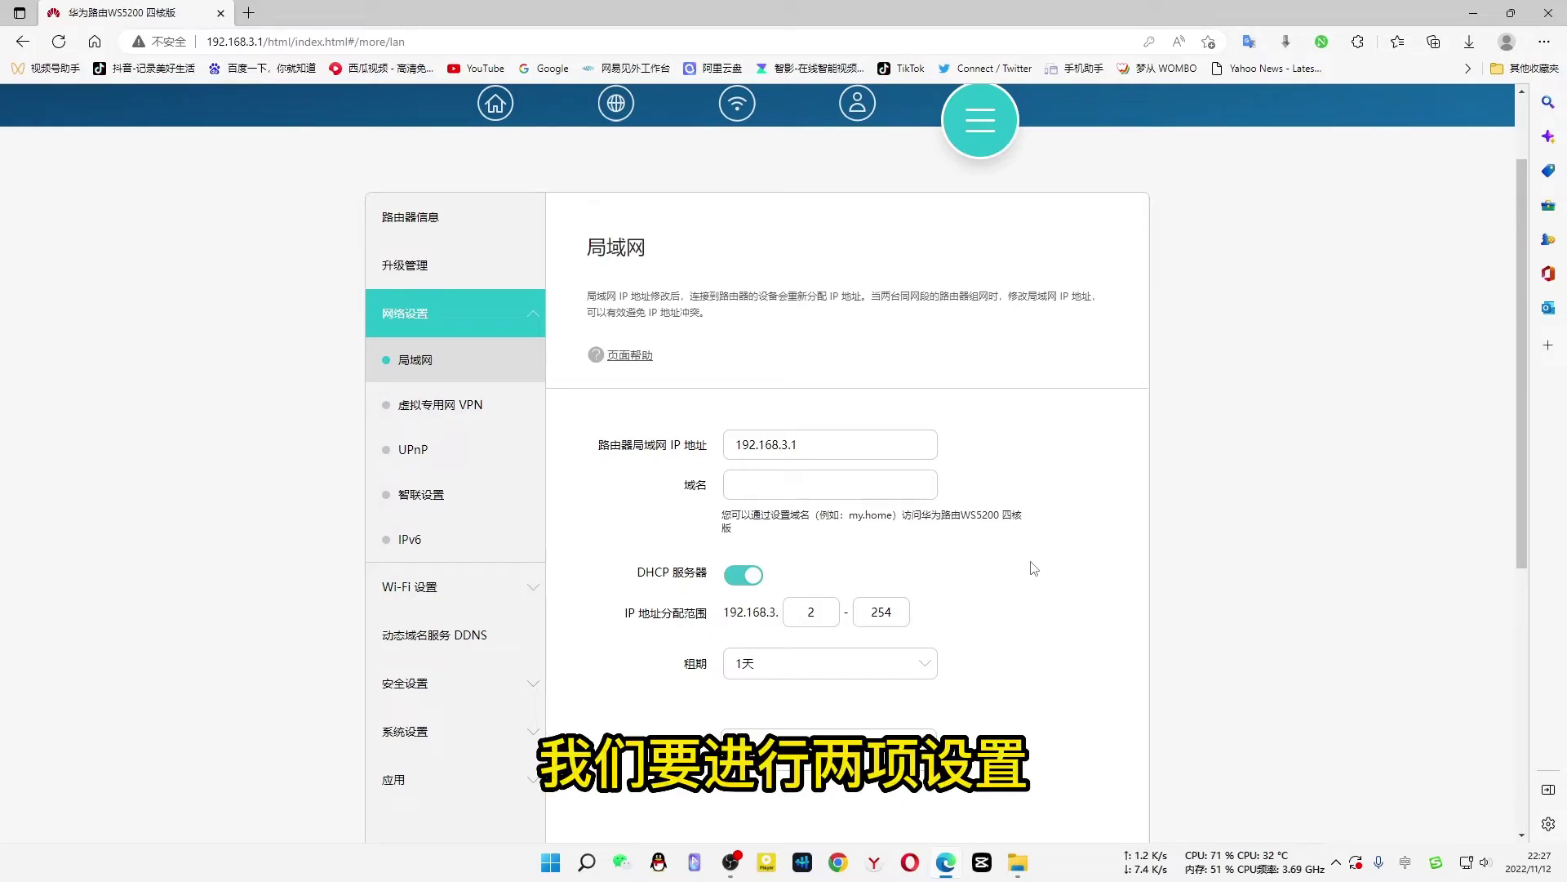
{"action": "scroll", "coordinate": [1034, 569], "scroll_direction": "down", "scroll_amount": 2}
{"action": "scroll", "coordinate": [1034, 569], "scroll_direction": "up", "scroll_amount": 2}
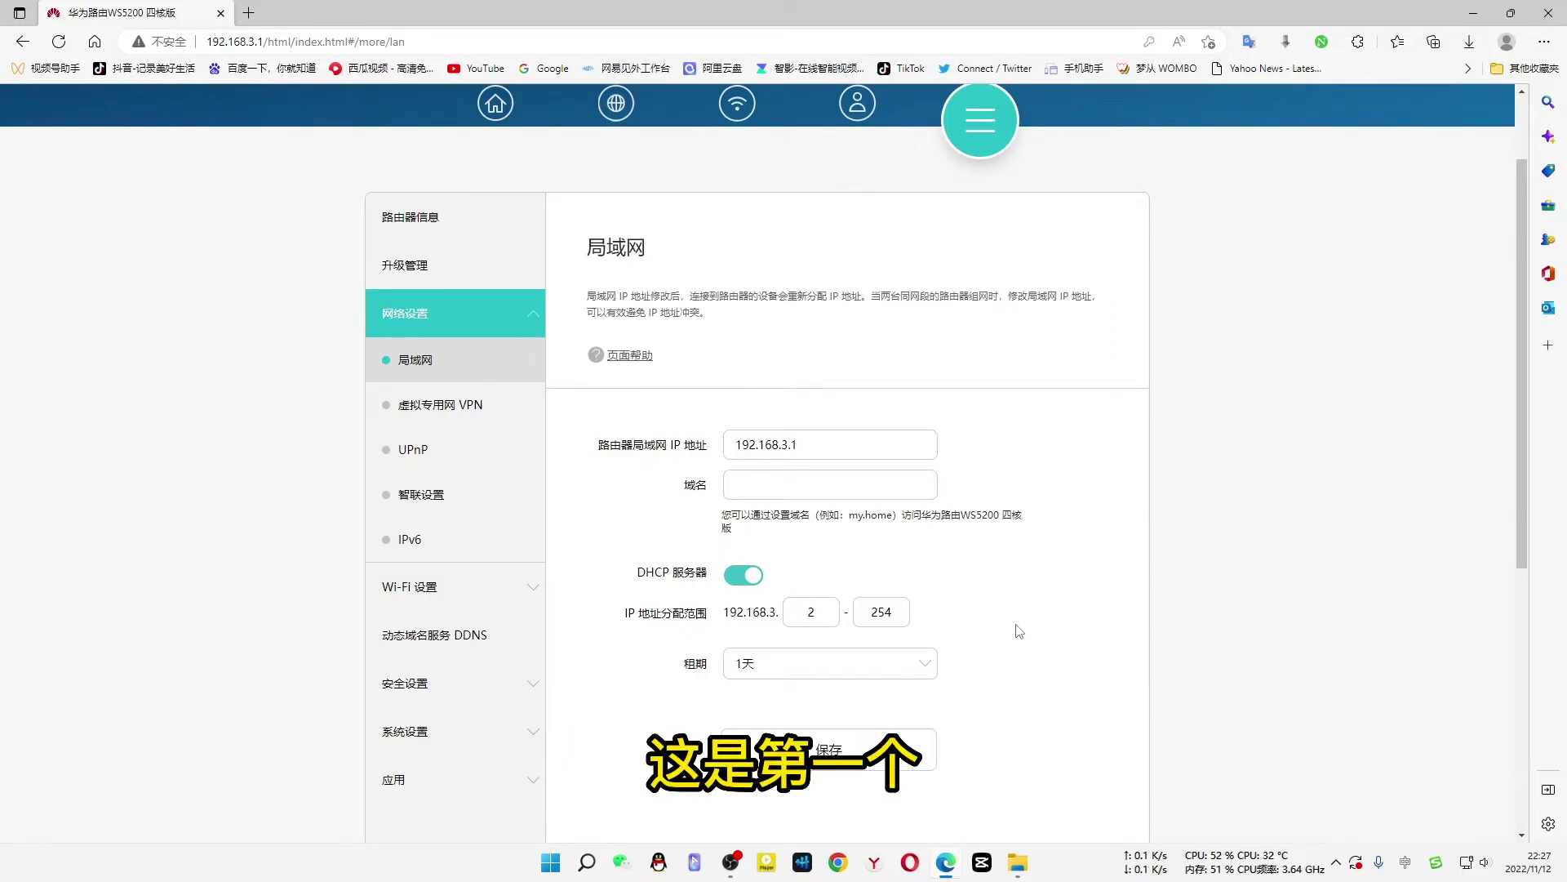
{"action": "scroll", "coordinate": [988, 631], "scroll_direction": "down", "scroll_amount": 5}
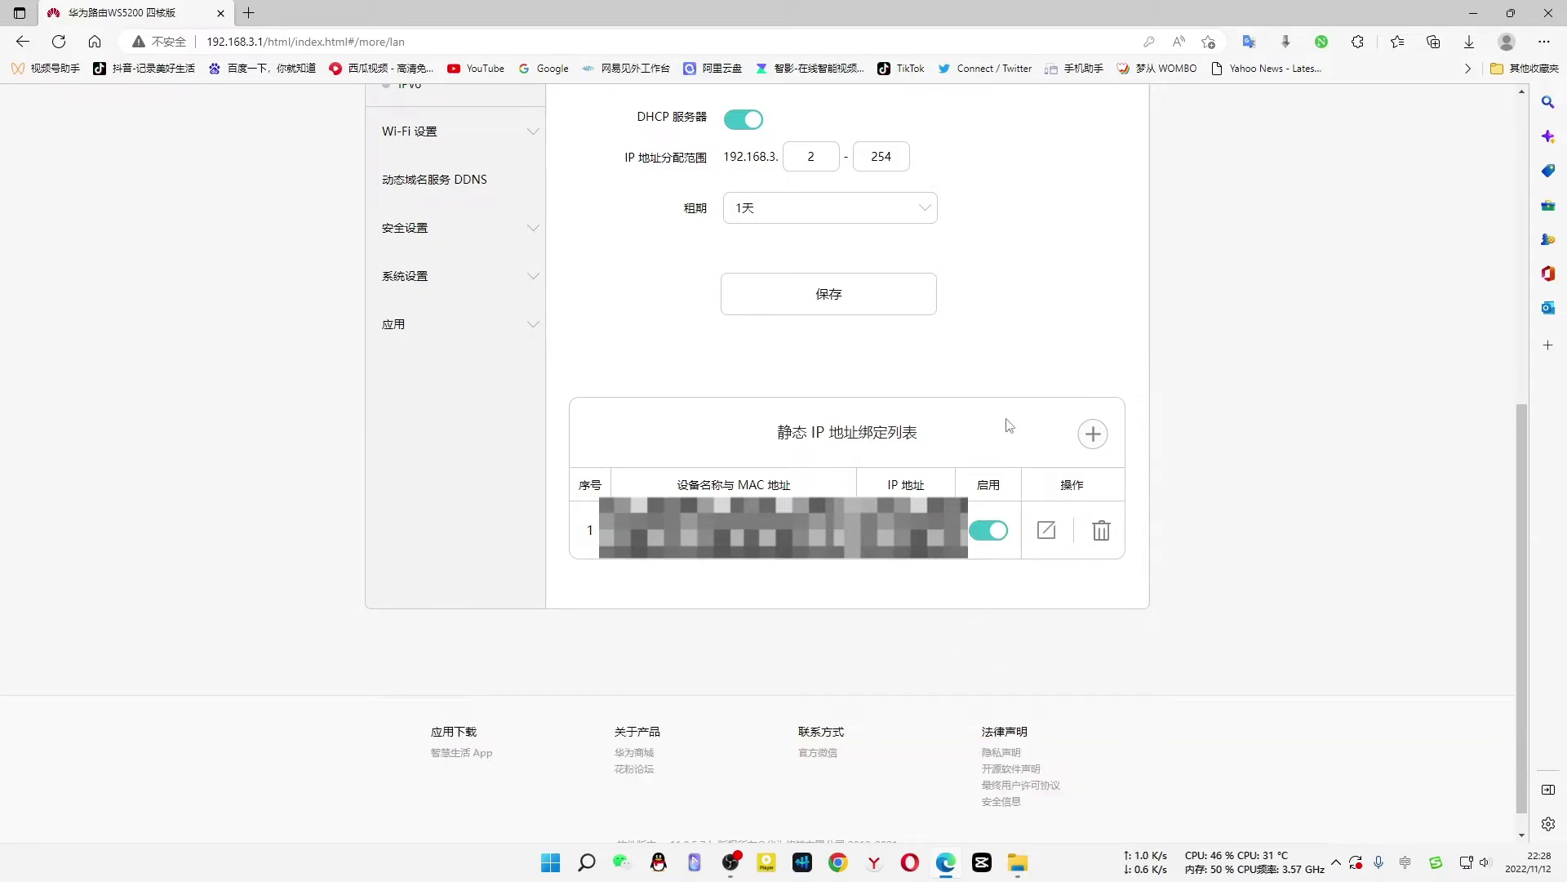
{"action": "left_click", "coordinate": [1093, 435]}
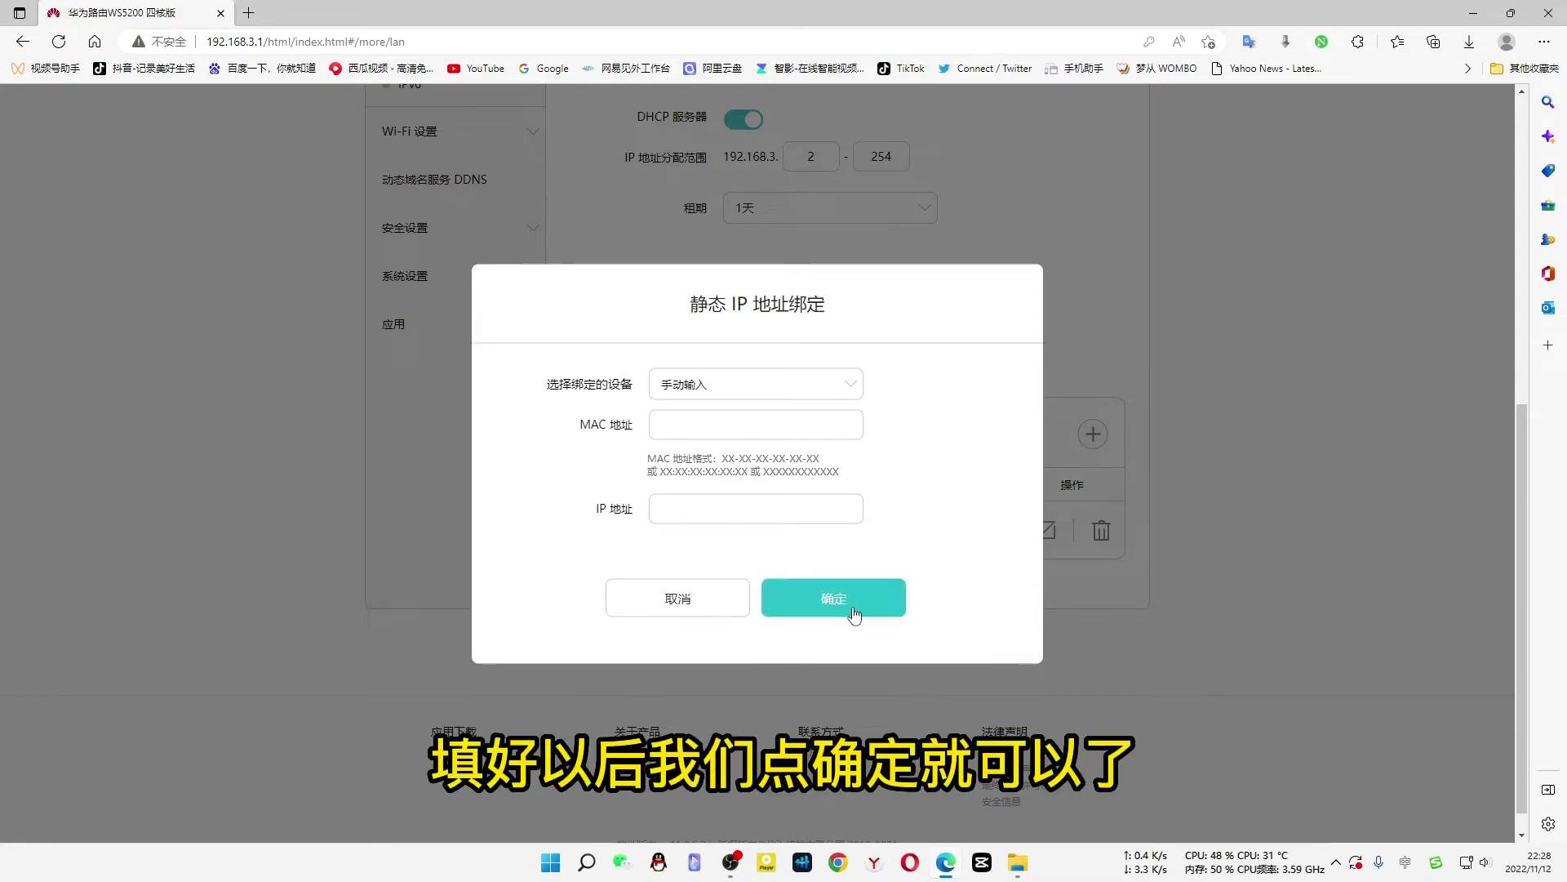
{"action": "left_click", "coordinate": [705, 608]}
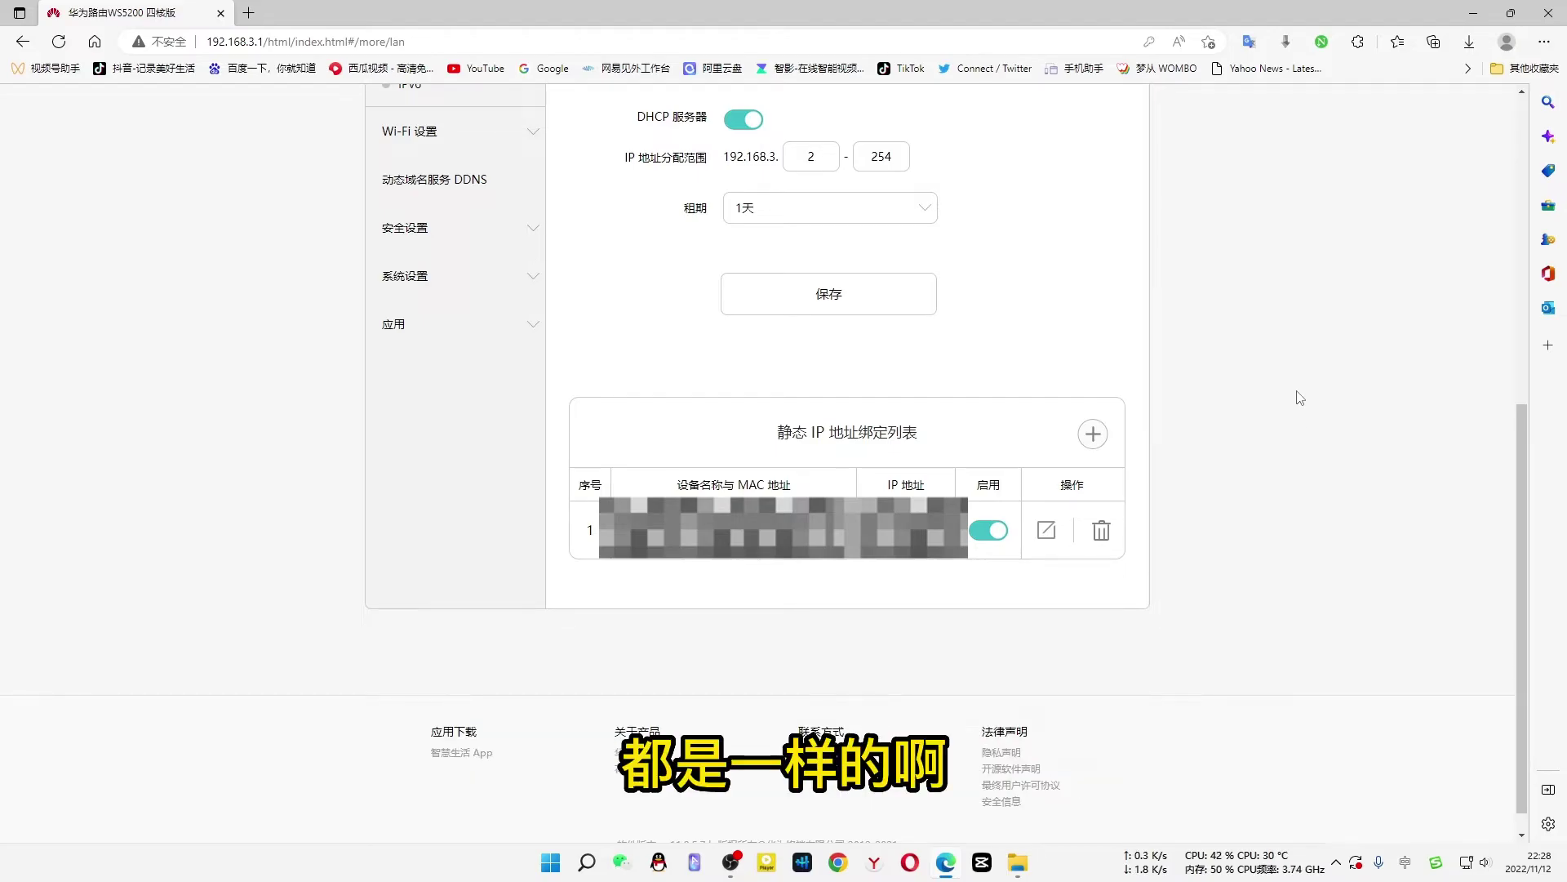
{"action": "scroll", "coordinate": [1301, 398], "scroll_direction": "up", "scroll_amount": 4}
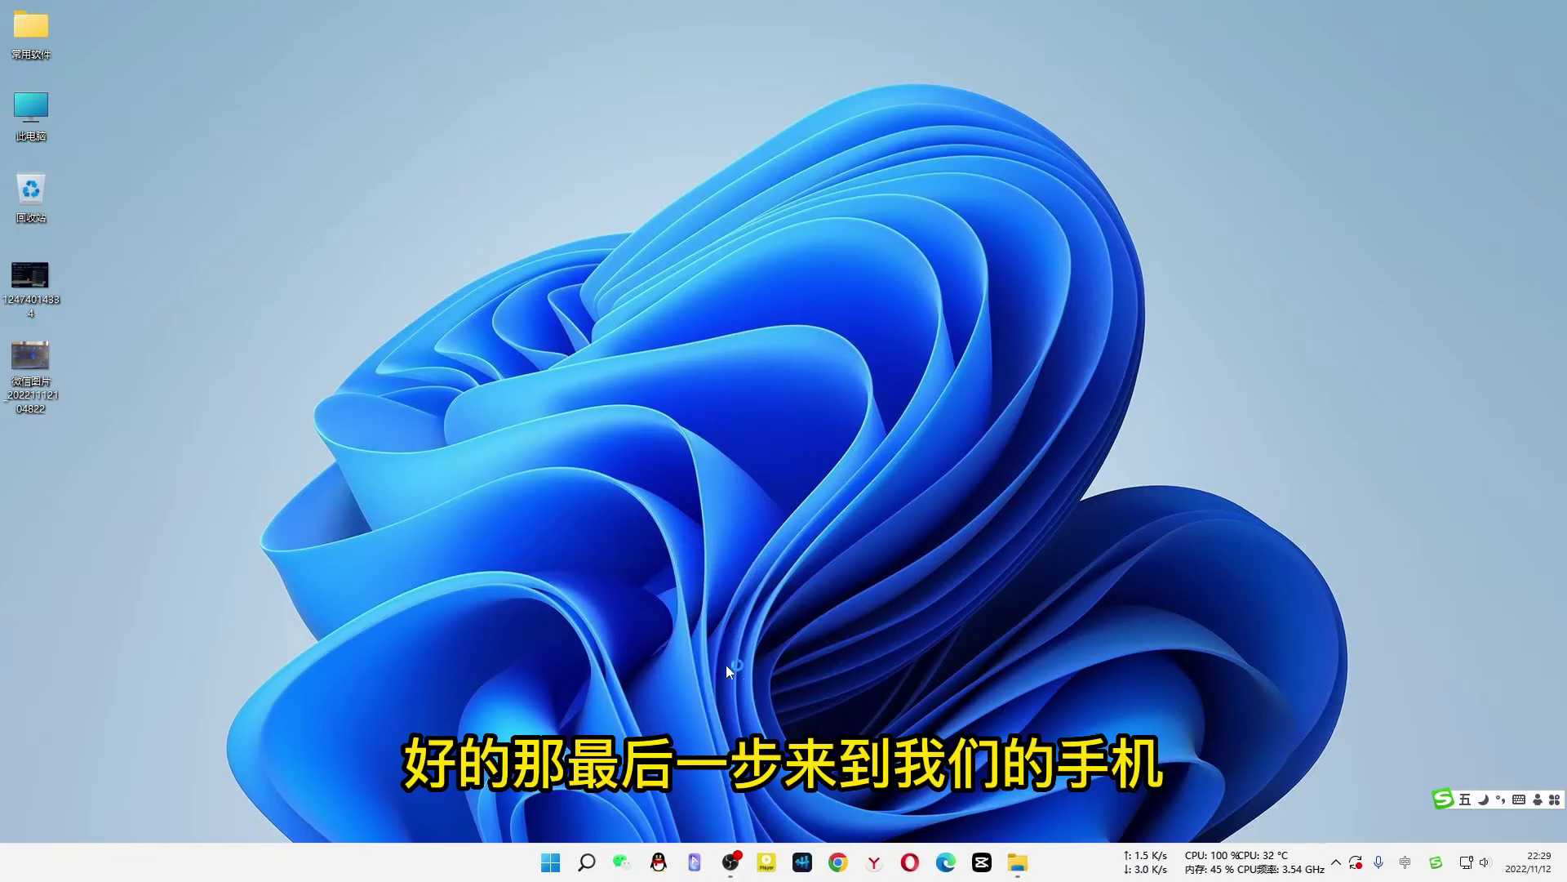
- Switch to the phone mirrored in AnLink, open the Wake On Lan app and open the manual entry form for a new device
{"action": "left_click", "coordinate": [695, 863]}
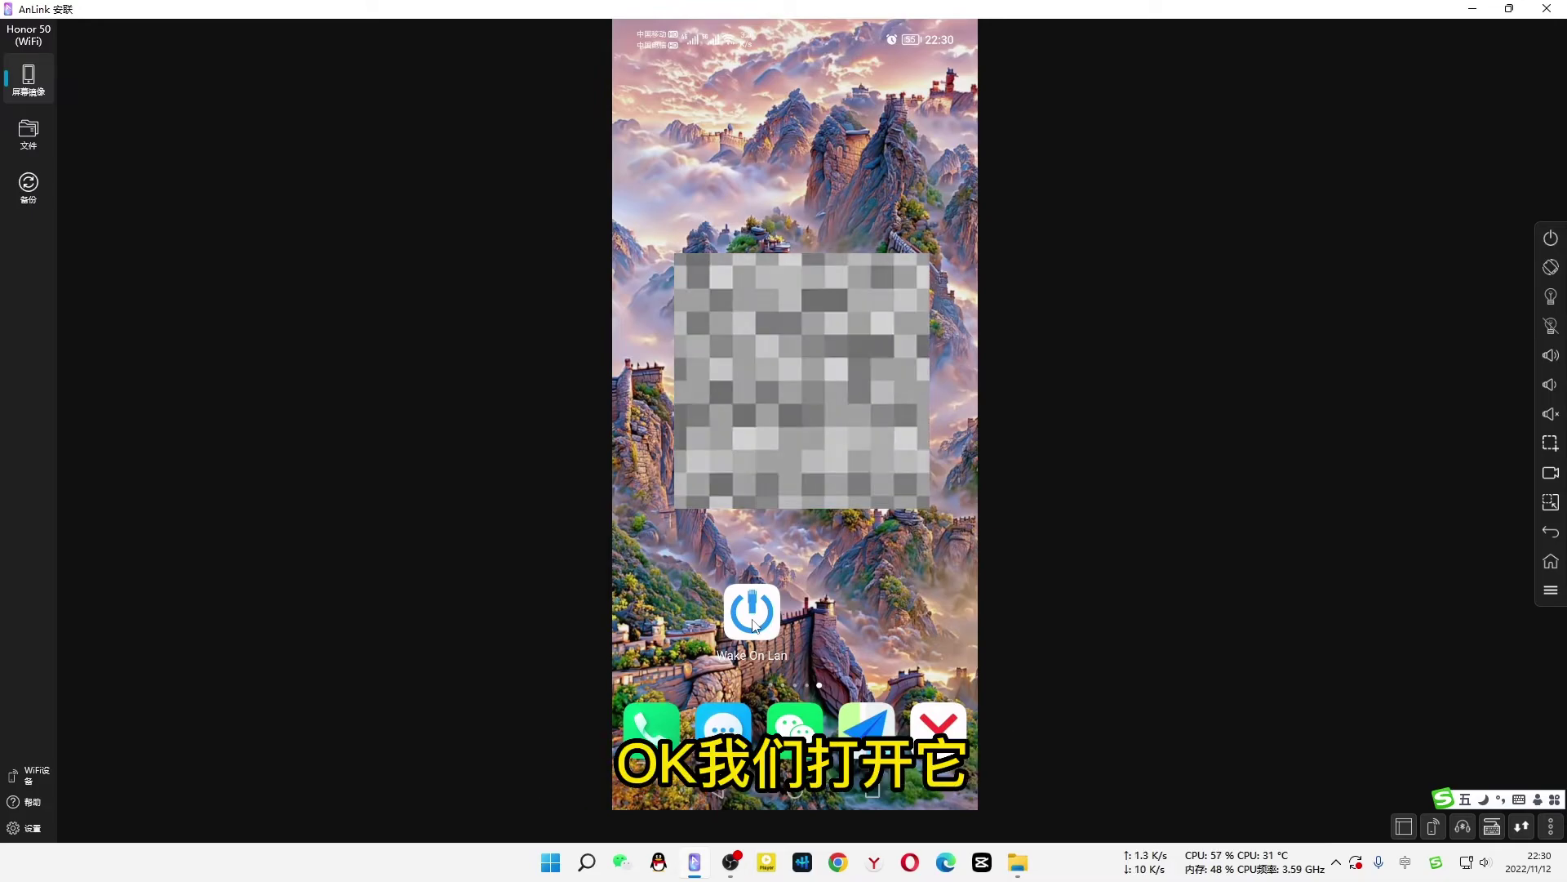
{"action": "left_click", "coordinate": [752, 622]}
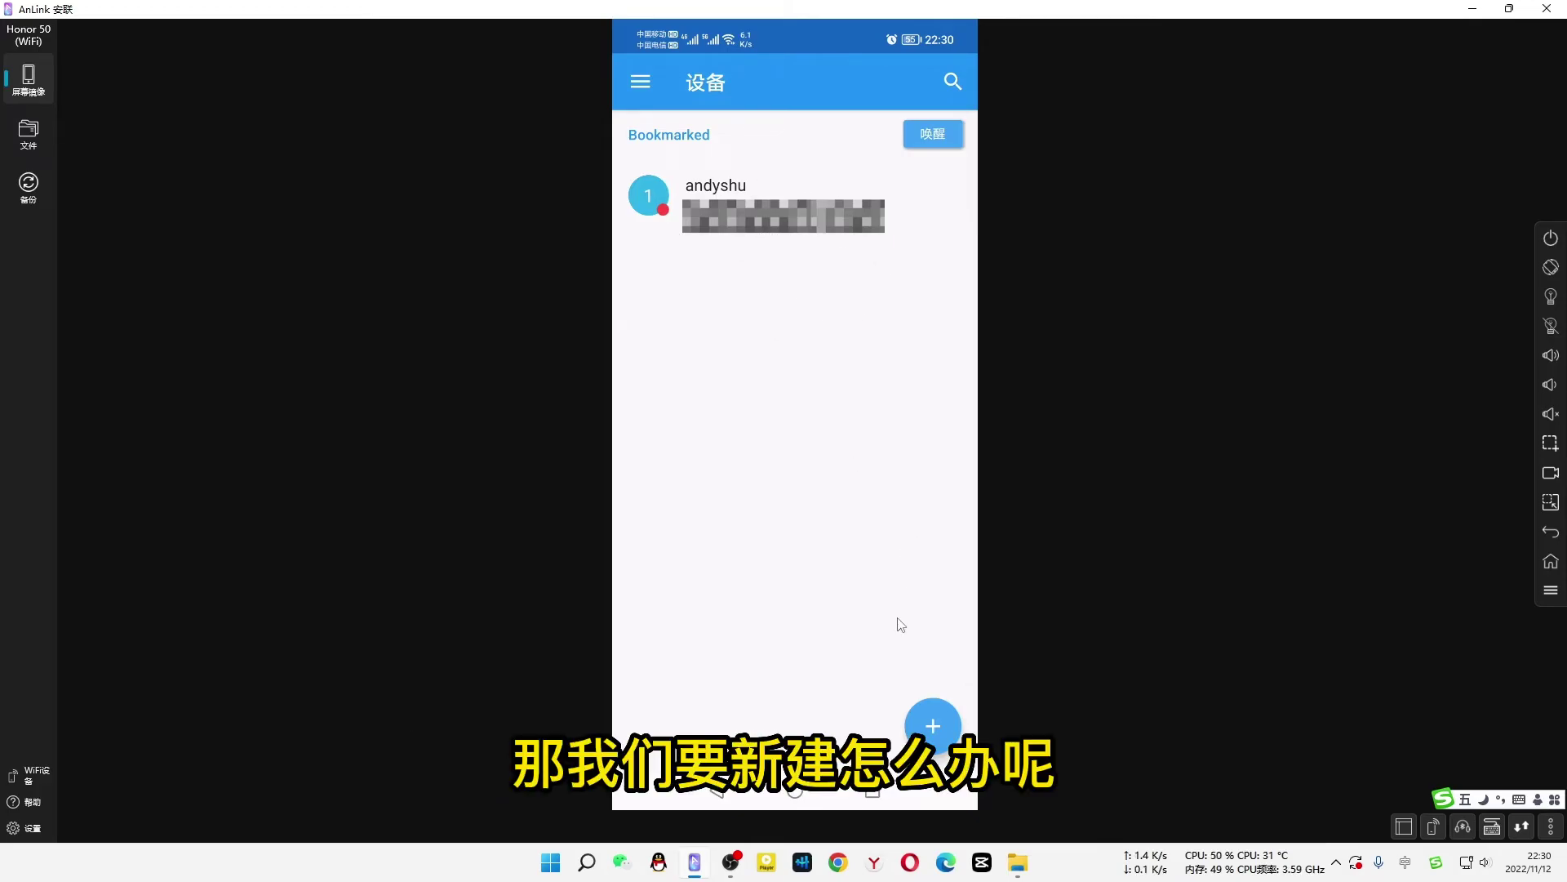
{"action": "left_click", "coordinate": [935, 725]}
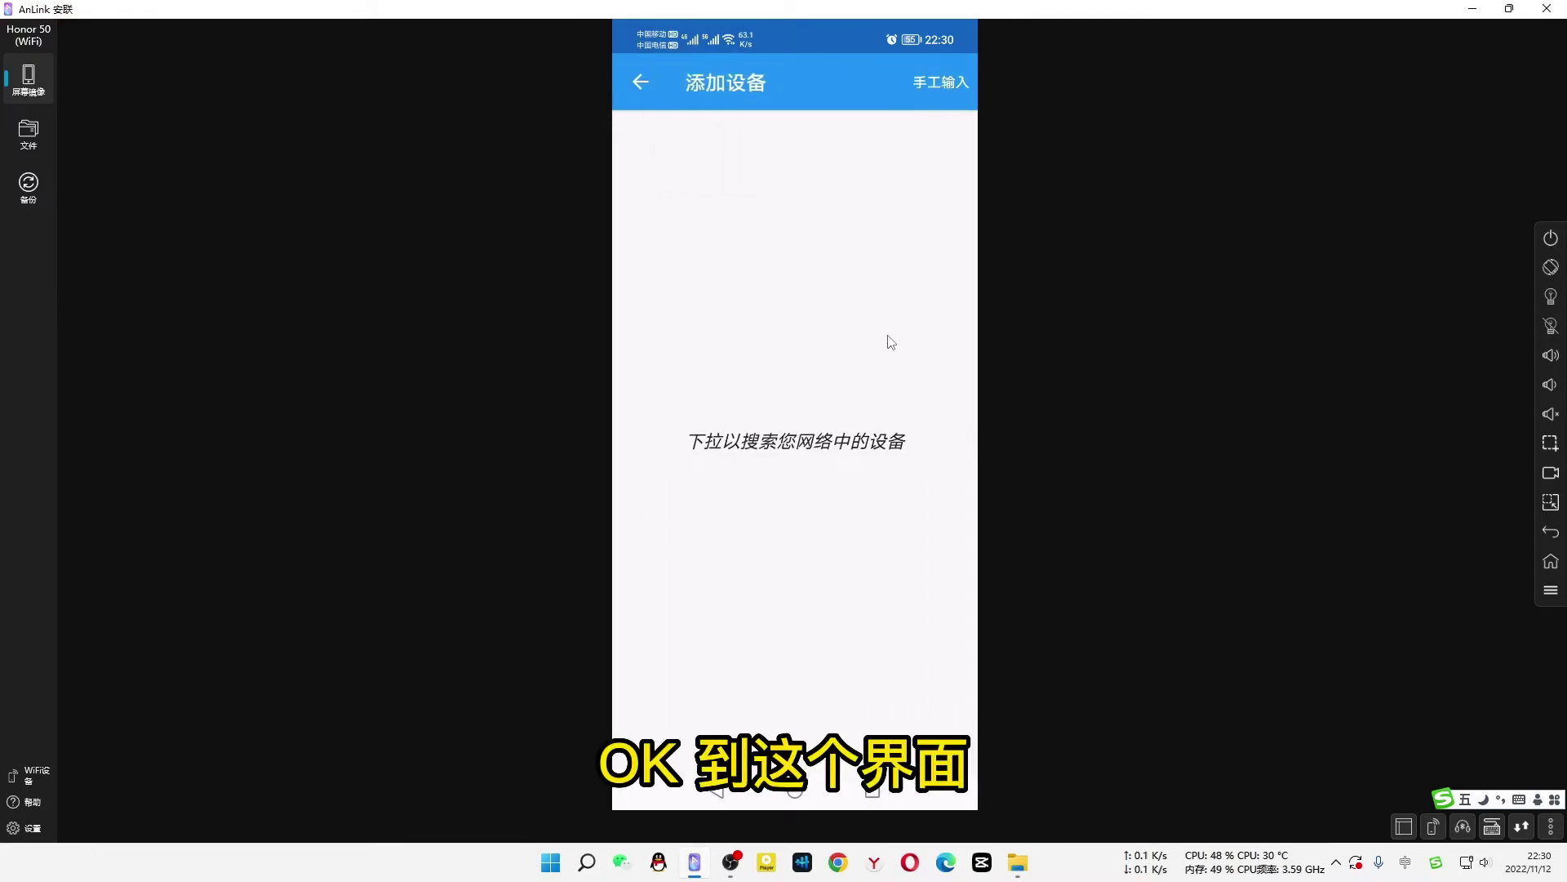
{"action": "left_click", "coordinate": [944, 85]}
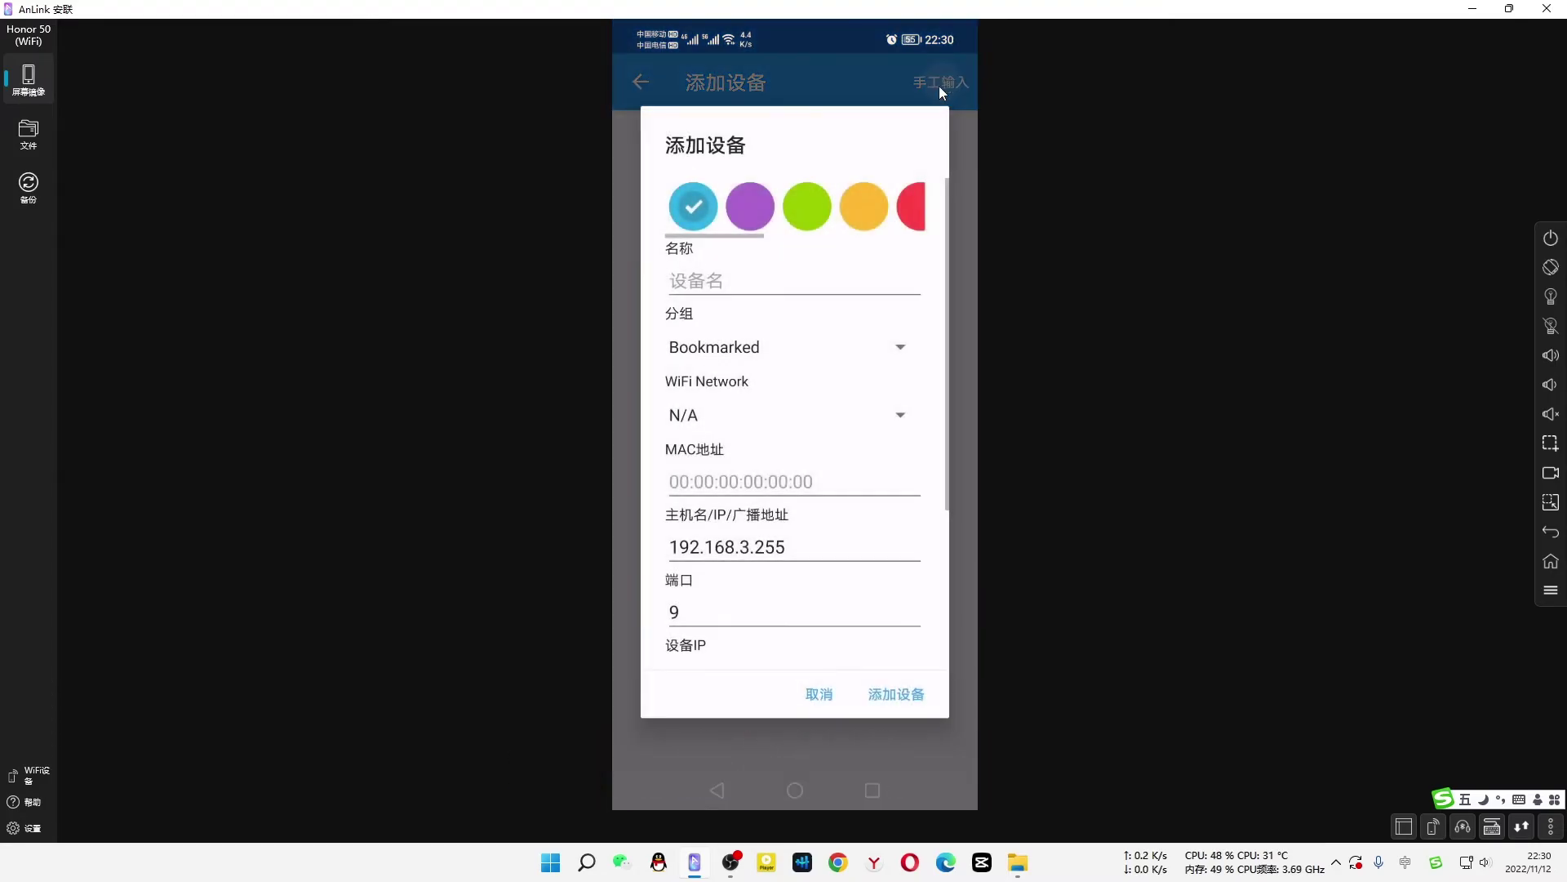